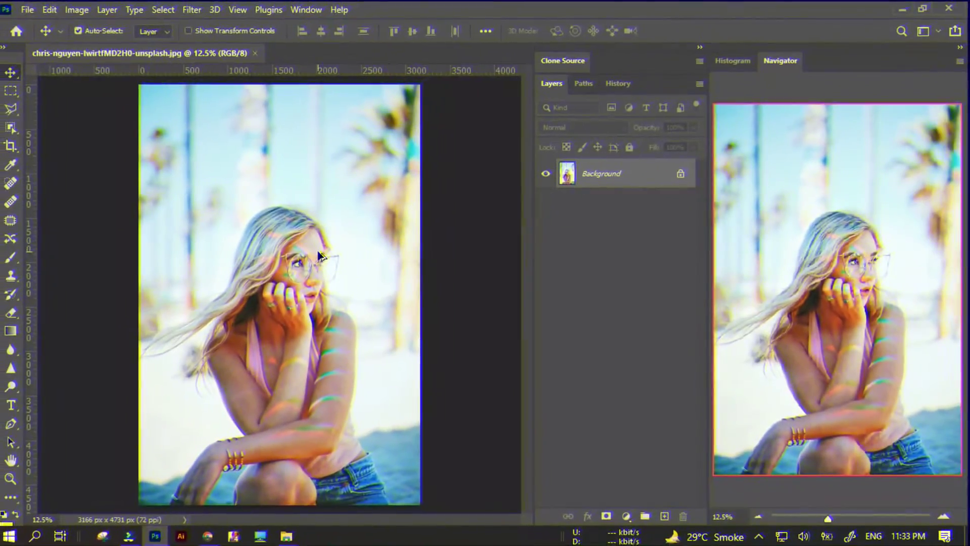
Unlock and duplicate the background photo layer, and convert the upper layer to a smart object.
{"action": "left_click", "coordinate": [680, 174]}
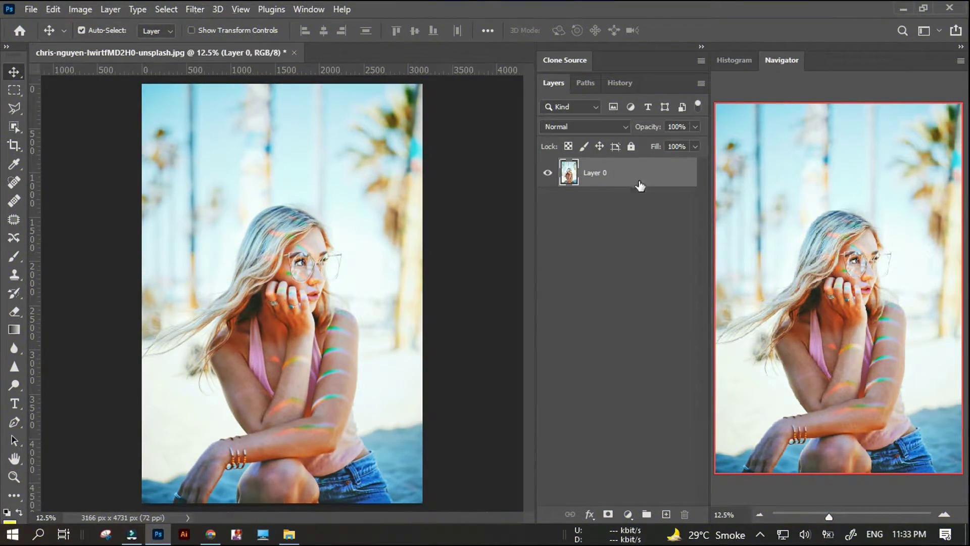
{"action": "key", "text": "ctrl+j"}
{"action": "right_click", "coordinate": [640, 180]}
{"action": "left_click", "coordinate": [691, 195]}
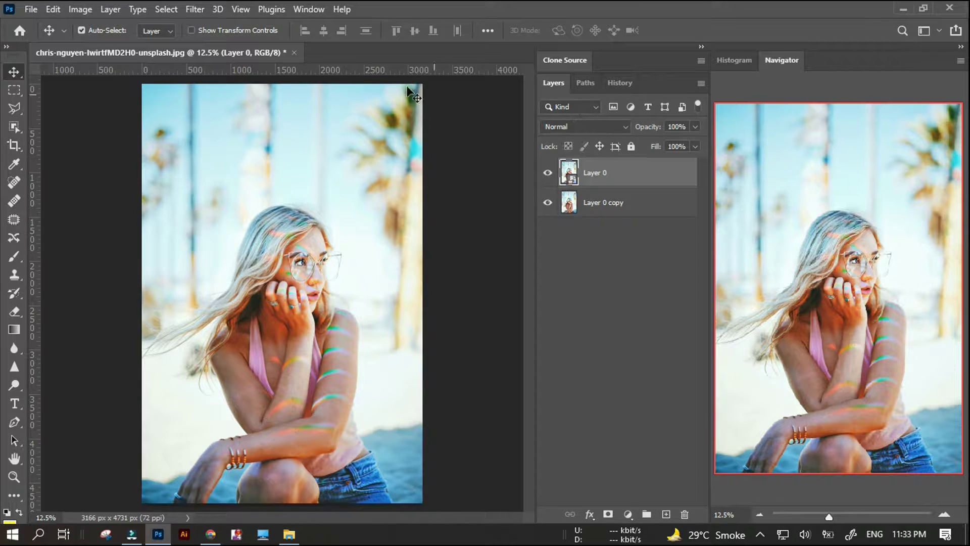
Open the Camera Raw Filter on the upper layer and set Contrast +21, Highlights +18, Shadows -39, Whites -50 and Blacks +61.
{"action": "left_click", "coordinate": [196, 9]}
{"action": "left_click", "coordinate": [240, 116]}
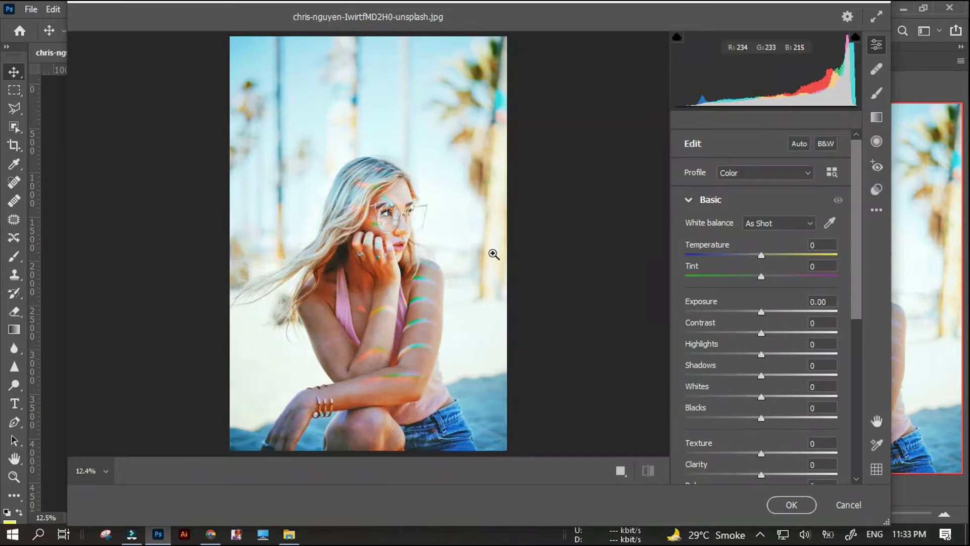
{"action": "left_click", "coordinate": [366, 200]}
{"action": "left_click", "coordinate": [366, 201], "text": "alt"}
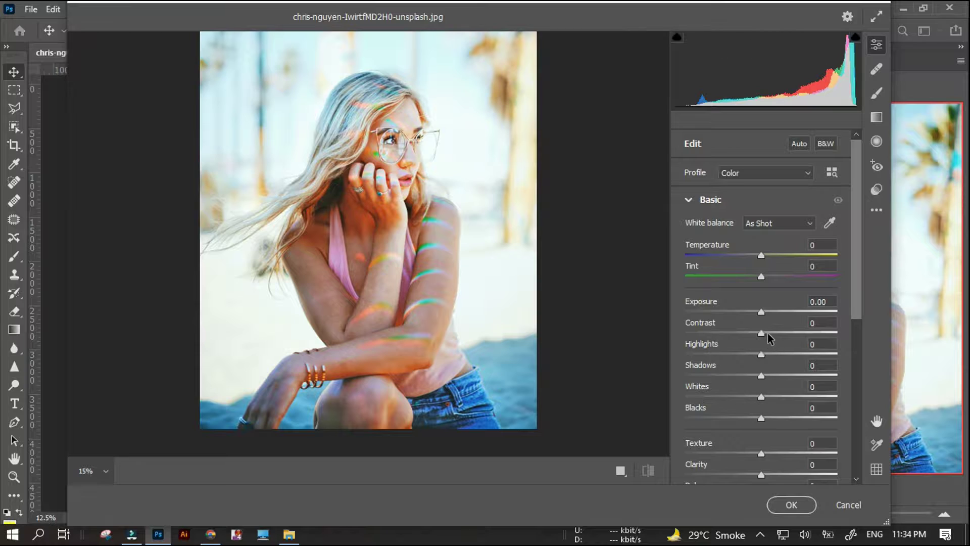
{"action": "left_click_drag", "start_coordinate": [766, 334], "coordinate": [773, 354]}
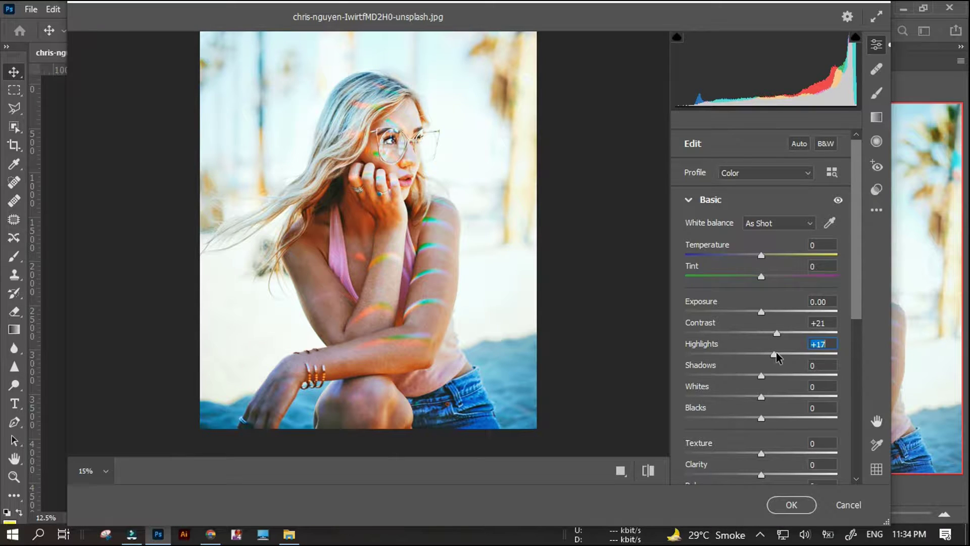
{"action": "left_click_drag", "start_coordinate": [762, 376], "coordinate": [735, 380]}
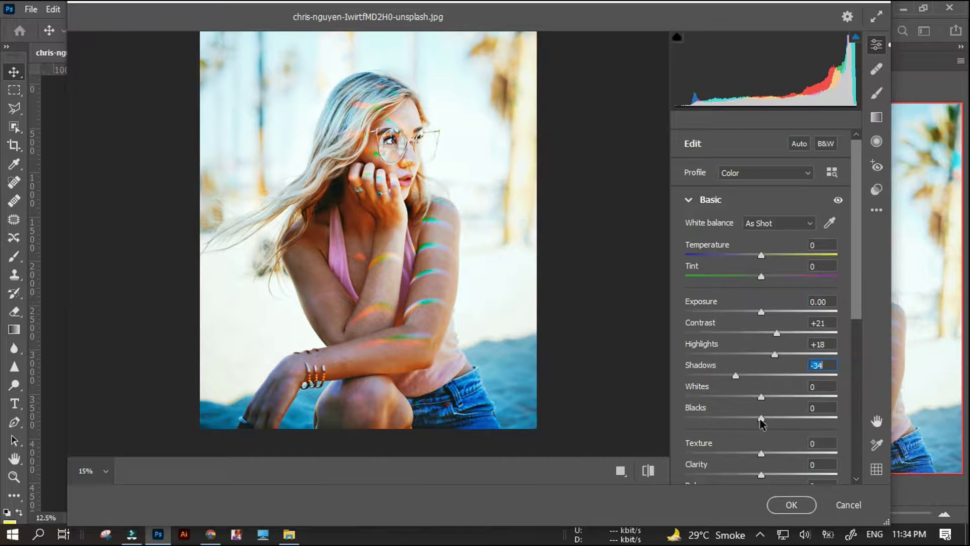
{"action": "left_click_drag", "start_coordinate": [761, 420], "coordinate": [810, 428]}
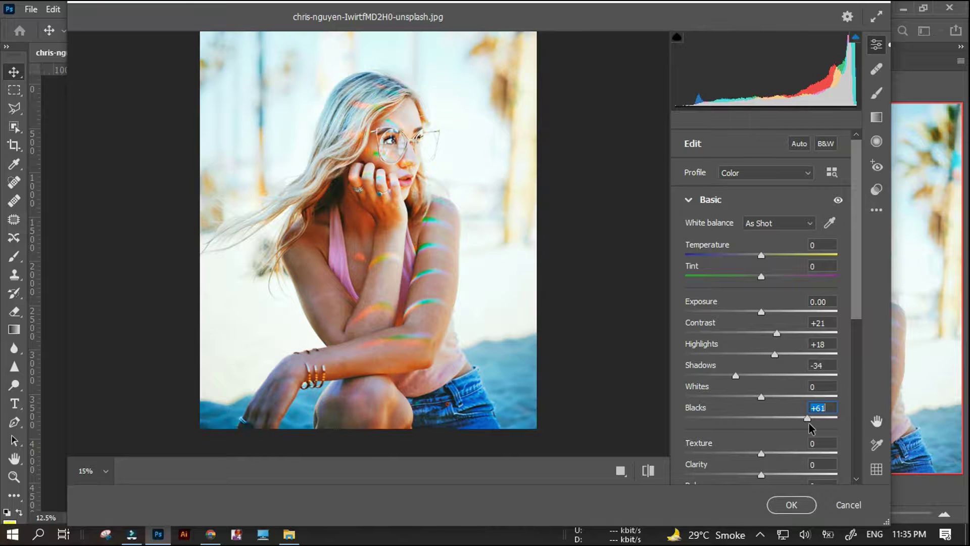
{"action": "left_click_drag", "start_coordinate": [762, 398], "coordinate": [732, 378]}
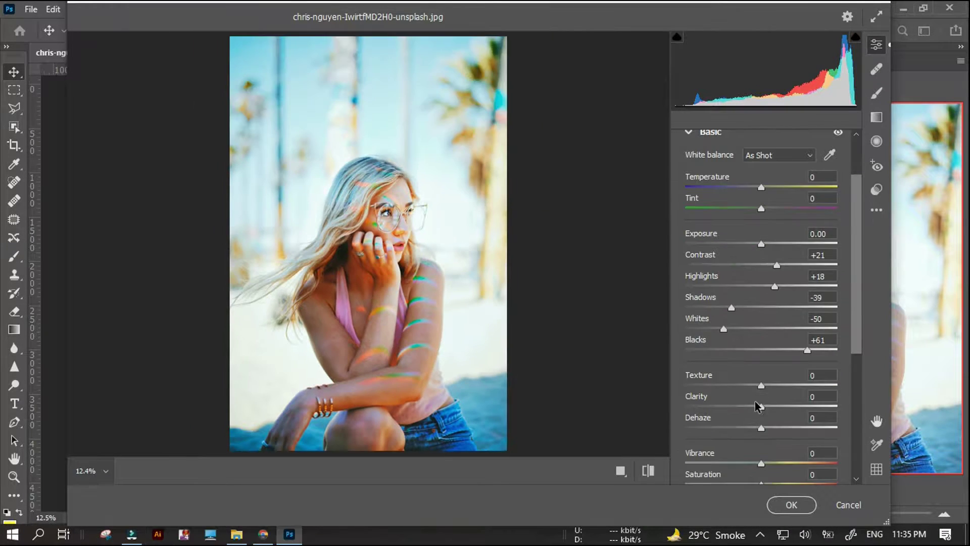
Set Texture to +20 and Clarity to +8 in the Basic adjustments.
{"action": "left_click_drag", "start_coordinate": [761, 385], "coordinate": [768, 409]}
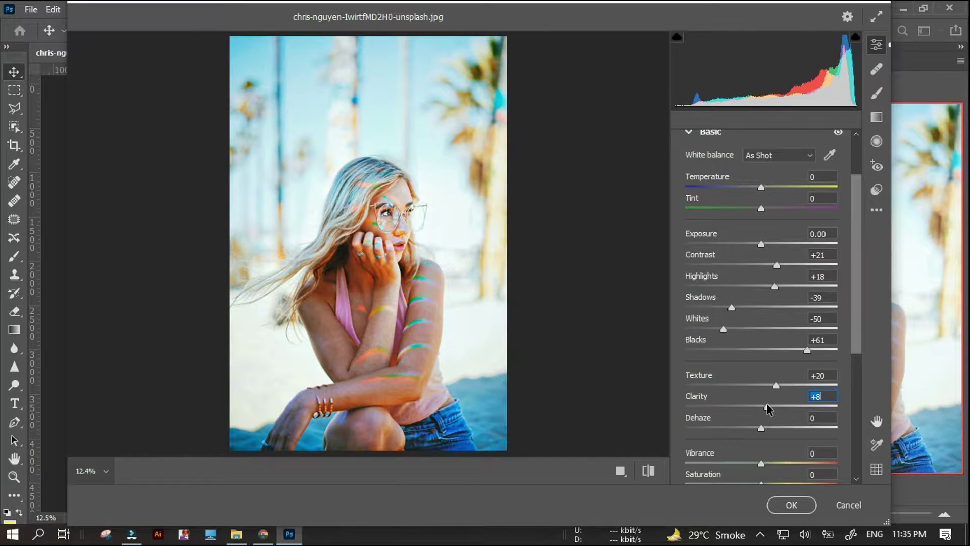
{"action": "scroll", "coordinate": [769, 359], "scroll_direction": "up", "scroll_amount": 3}
{"action": "scroll", "coordinate": [776, 281], "scroll_direction": "down", "scroll_amount": 7}
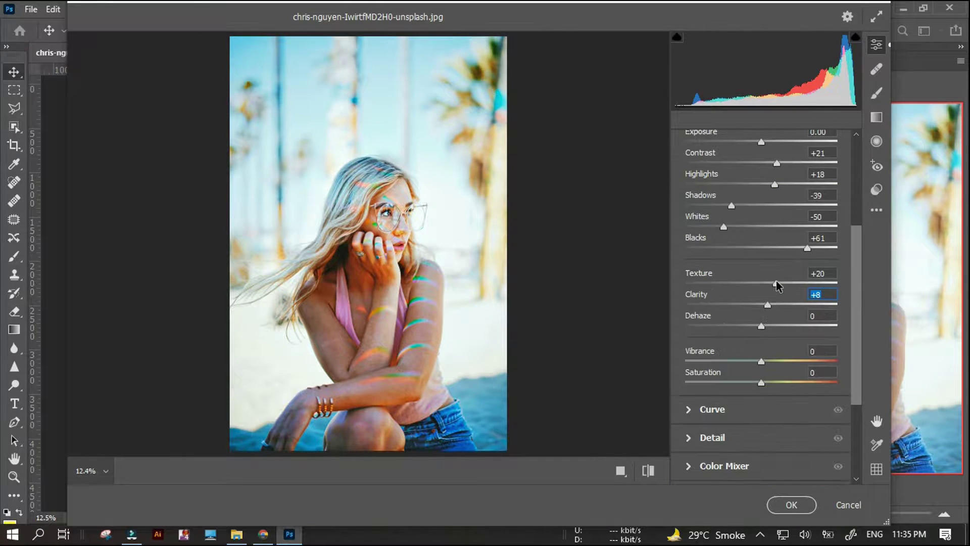
Set the Detail adjustments to Sharpening 0, Noise Reduction 68 and Color Noise Reduction 27.
{"action": "scroll", "coordinate": [776, 281], "scroll_direction": "down", "scroll_amount": 3}
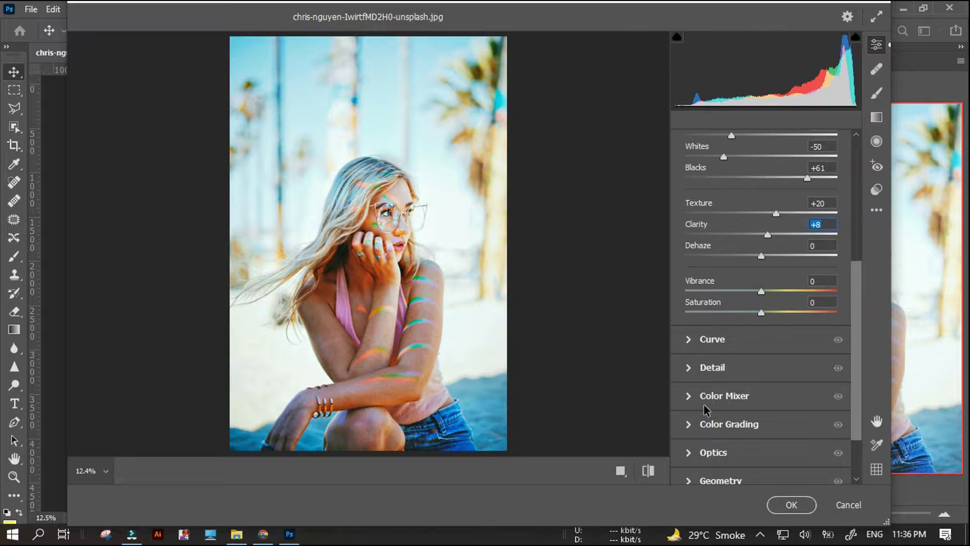
{"action": "left_click", "coordinate": [688, 374]}
{"action": "left_click", "coordinate": [397, 261]}
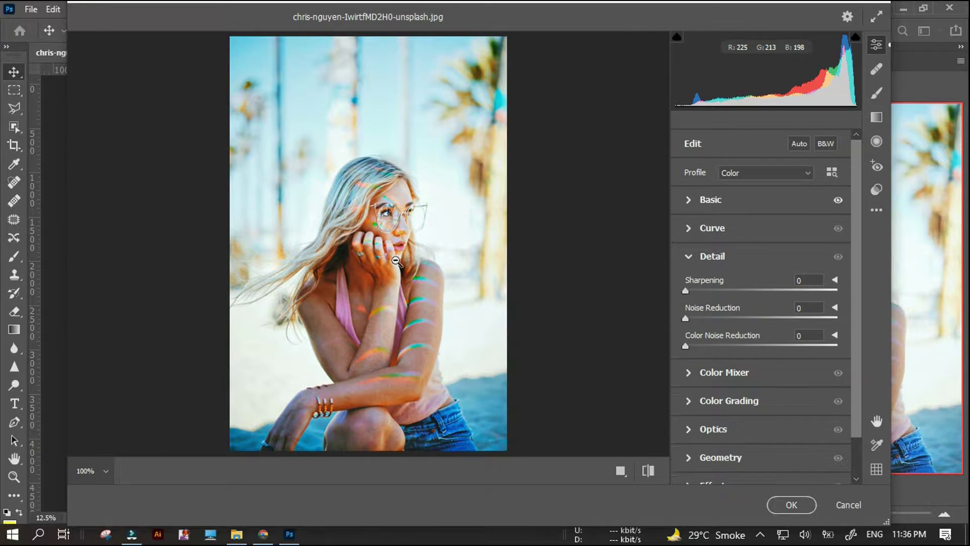
{"action": "left_click_drag", "start_coordinate": [686, 318], "coordinate": [890, 324]}
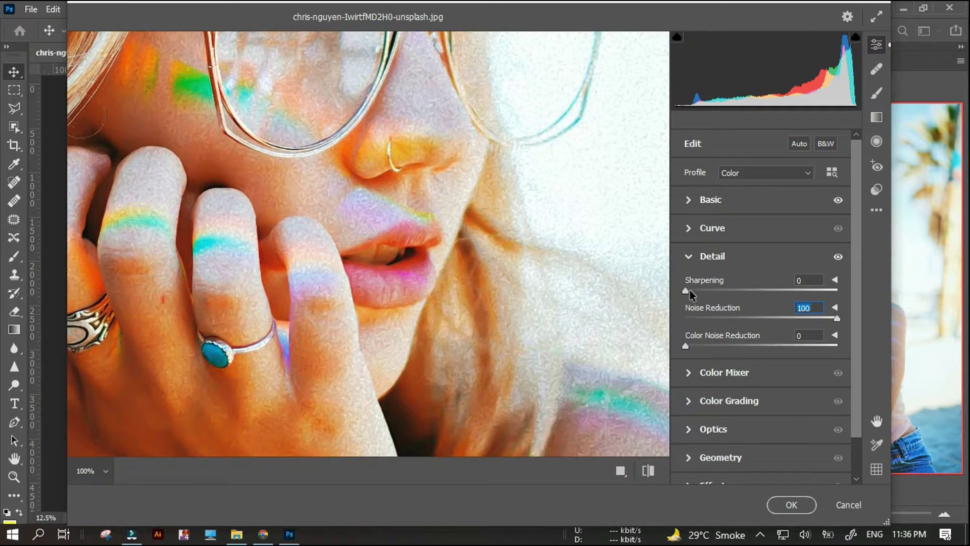
{"action": "left_click_drag", "start_coordinate": [685, 291], "coordinate": [742, 289]}
{"action": "double_click", "coordinate": [741, 290]}
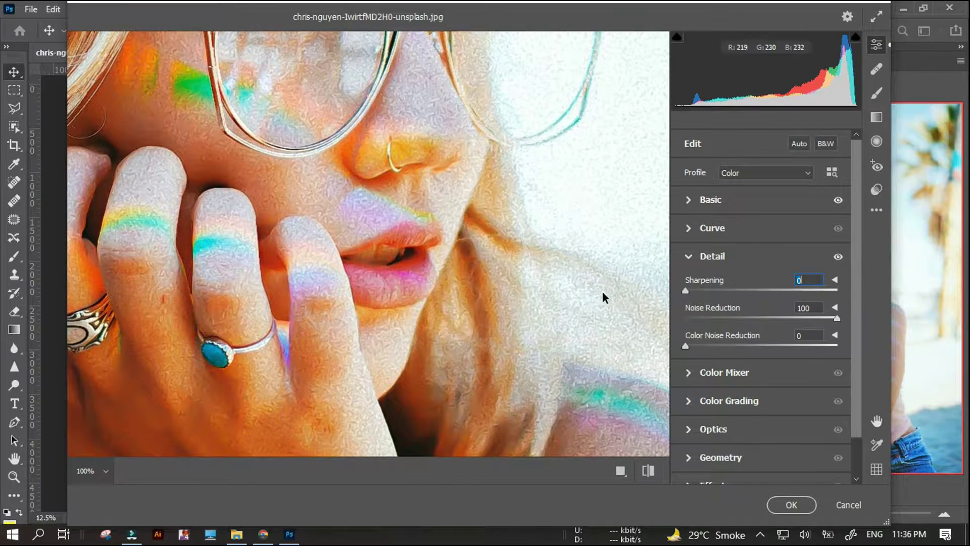
{"action": "left_click_drag", "start_coordinate": [686, 346], "coordinate": [766, 346]}
{"action": "left_click_drag", "start_coordinate": [700, 334], "coordinate": [726, 334]}
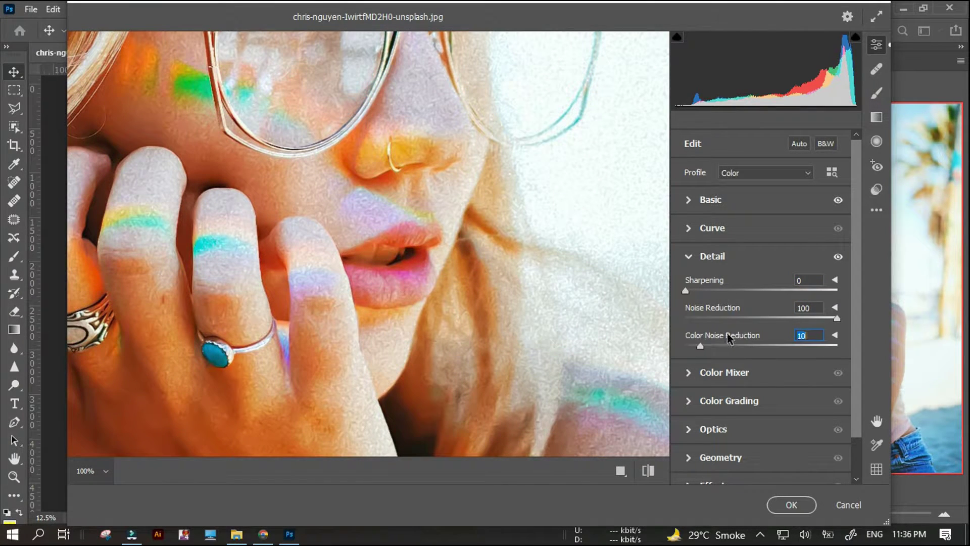
{"action": "left_click", "coordinate": [789, 319]}
{"action": "left_click", "coordinate": [366, 195]}
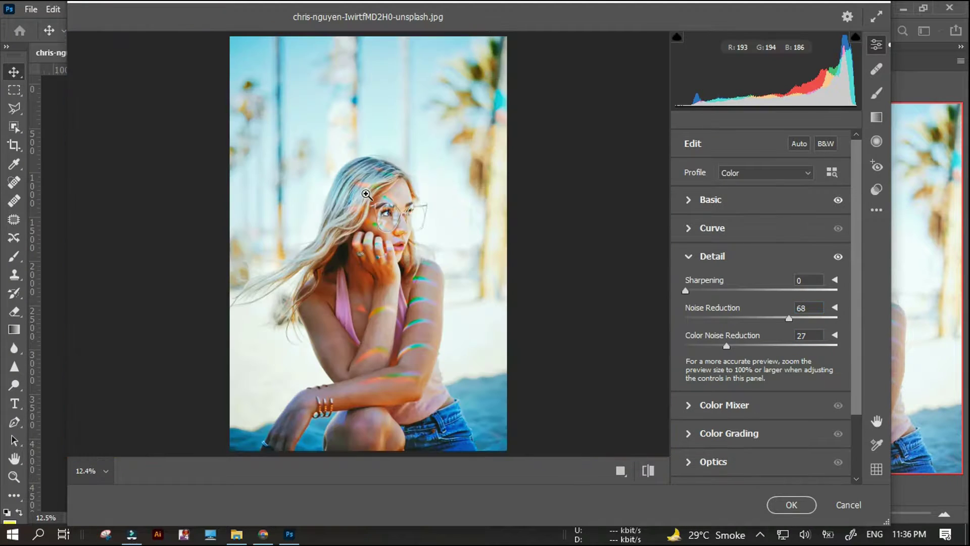
Set the Color Mixer hues to Reds +84, Oranges -43, Yellows -4, Greens +10, Aquas +43 and Blues +4.
{"action": "left_click", "coordinate": [690, 408]}
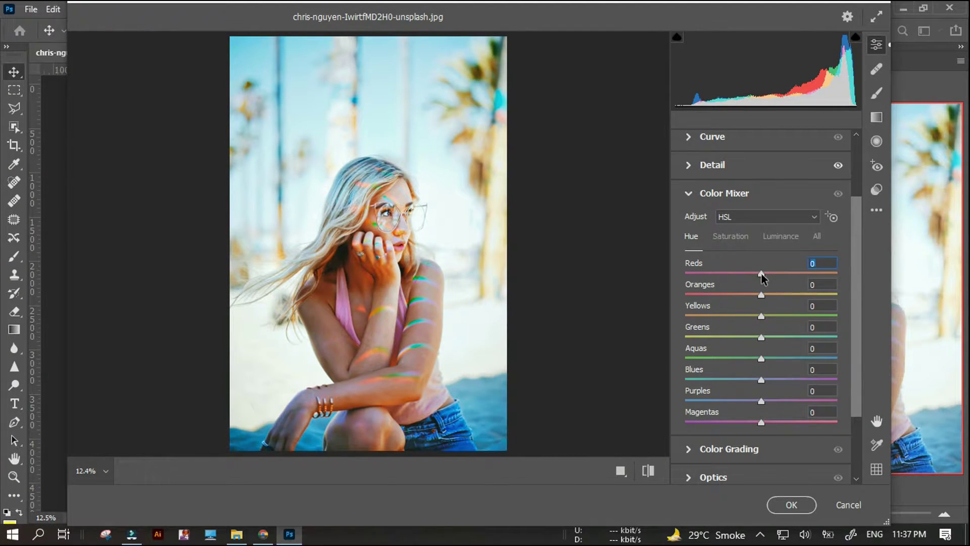
{"action": "left_click_drag", "start_coordinate": [762, 274], "coordinate": [826, 278]}
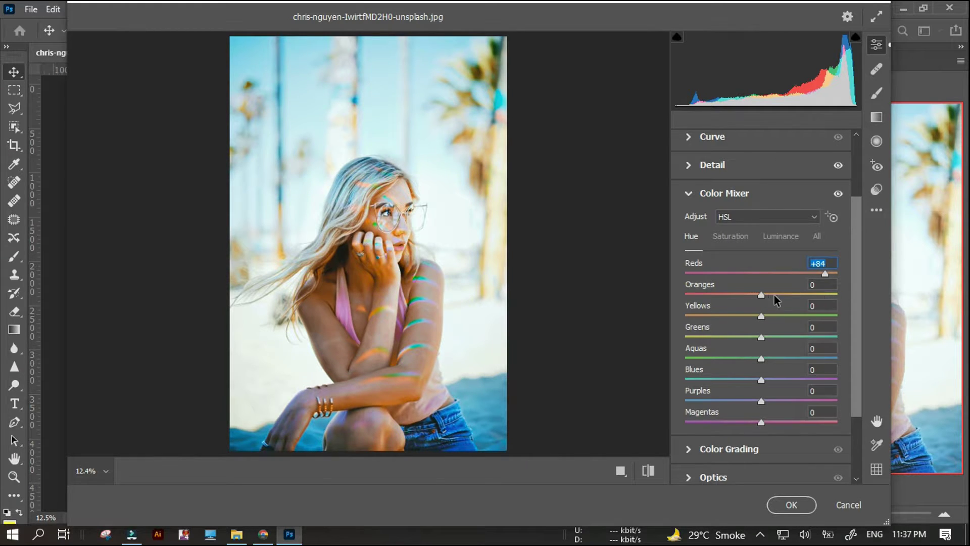
{"action": "left_click_drag", "start_coordinate": [774, 295], "coordinate": [765, 388]}
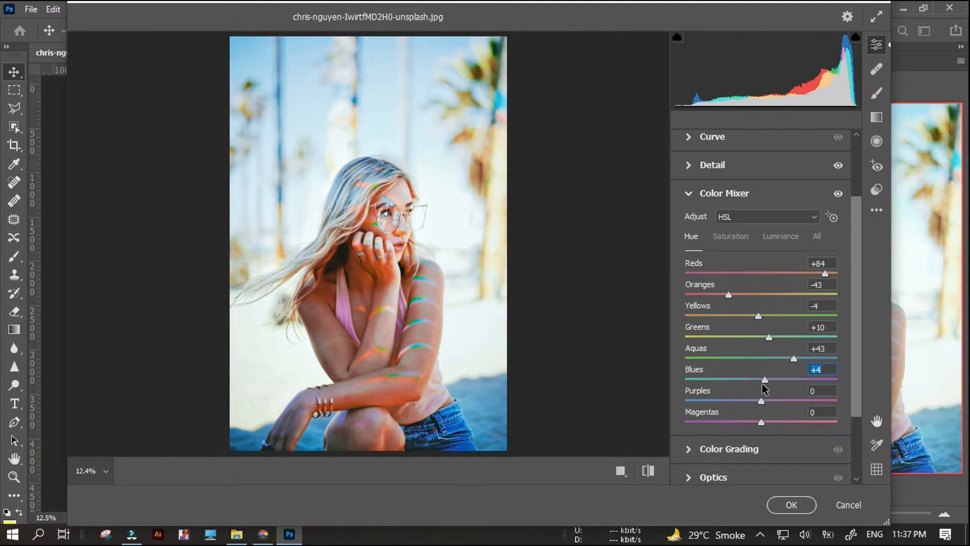
Show the before and after views and refine the hues to Reds +100, Yellows -2, Greens +3, Blues +36, Purples -100 and Magentas -2.
{"action": "left_click", "coordinate": [649, 470]}
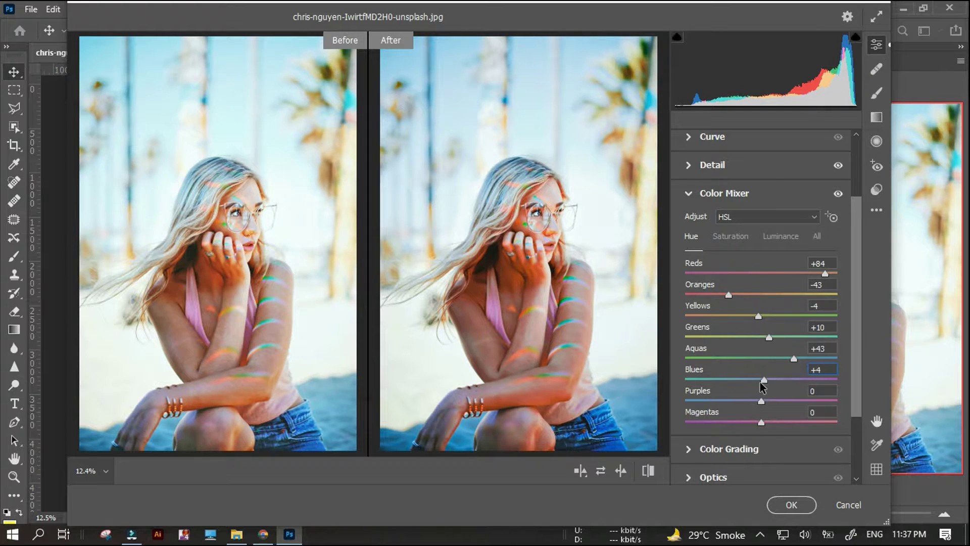
{"action": "left_click_drag", "start_coordinate": [762, 385], "coordinate": [613, 393]}
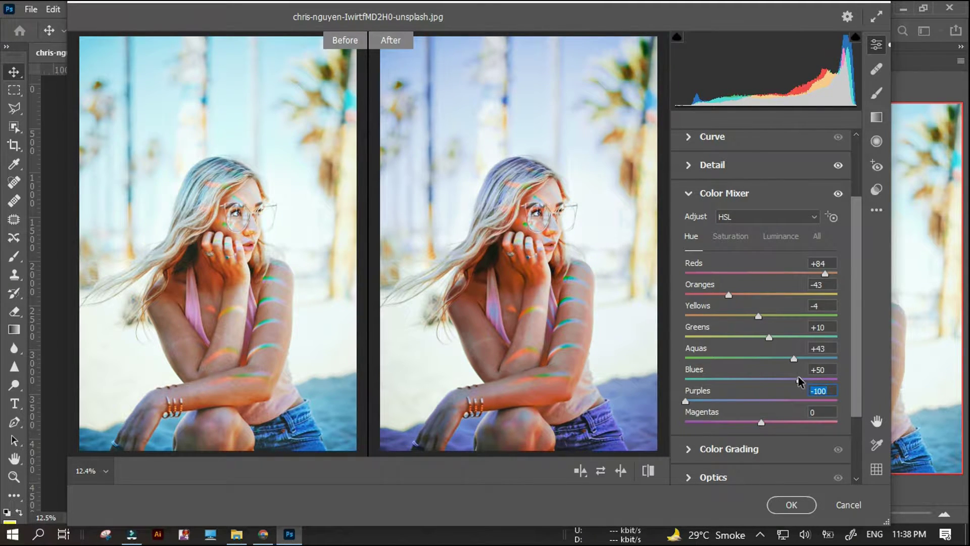
{"action": "mouse_move", "coordinate": [799, 378]}
{"action": "left_mouse_down"}
{"action": "mouse_move", "coordinate": [759, 378]}
{"action": "mouse_move", "coordinate": [789, 379]}
{"action": "left_mouse_up"}
{"action": "left_click_drag", "start_coordinate": [761, 422], "coordinate": [799, 422]}
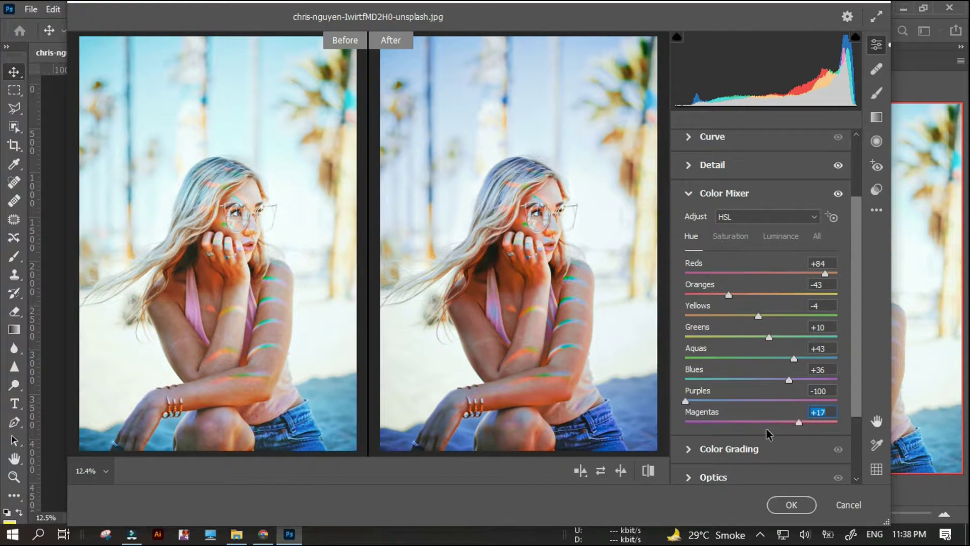
{"action": "left_click", "coordinate": [759, 315]}
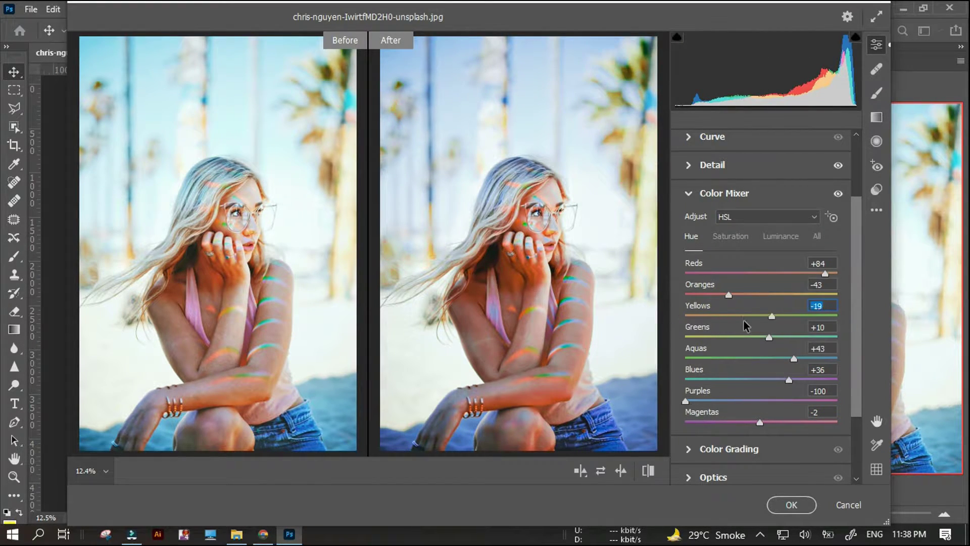
{"action": "mouse_move", "coordinate": [766, 338]}
{"action": "left_mouse_down"}
{"action": "mouse_move", "coordinate": [662, 335]}
{"action": "mouse_move", "coordinate": [763, 341]}
{"action": "left_mouse_up"}
{"action": "left_click_drag", "start_coordinate": [826, 273], "coordinate": [859, 275]}
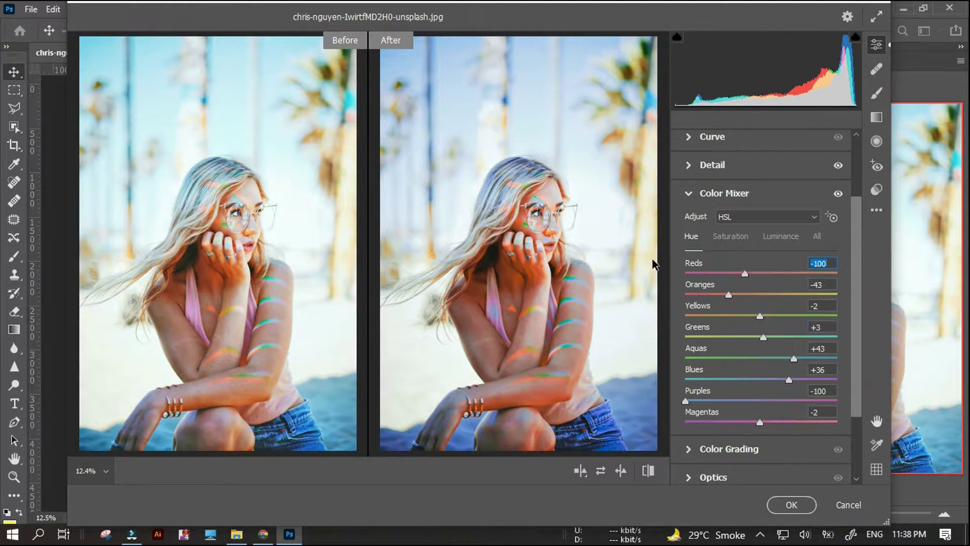
Set the Color Mixer saturation to Reds +9, Oranges +3, Yellows -100, Greens -7, Aquas +7, Blues +79 and Purples -100.
{"action": "left_click", "coordinate": [731, 236]}
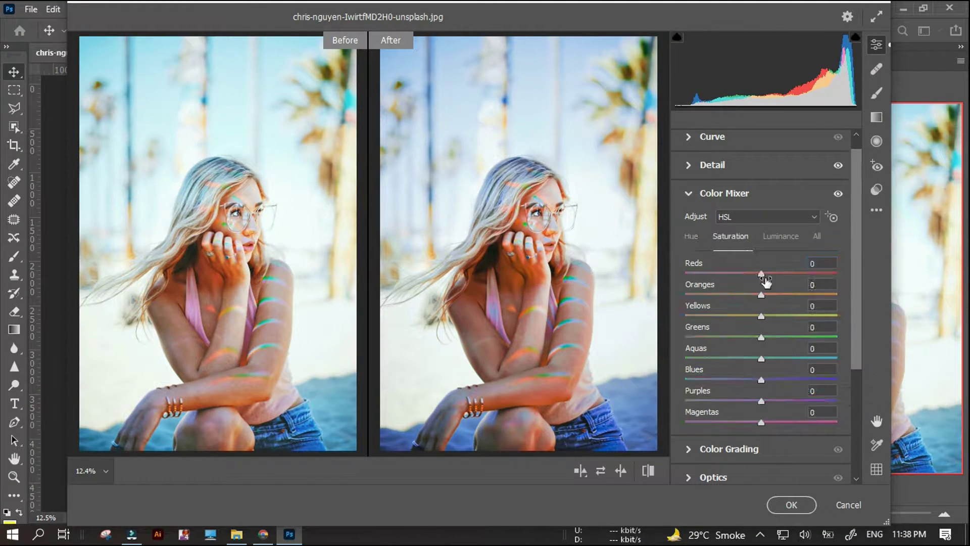
{"action": "left_click_drag", "start_coordinate": [757, 274], "coordinate": [651, 317]}
{"action": "left_click_drag", "start_coordinate": [762, 340], "coordinate": [814, 380]}
{"action": "left_click_drag", "start_coordinate": [761, 400], "coordinate": [627, 394]}
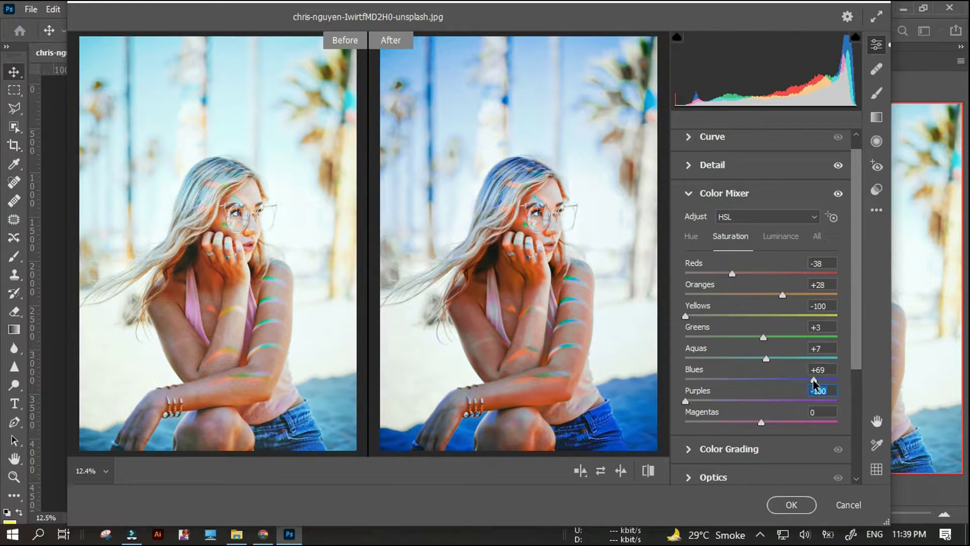
{"action": "mouse_move", "coordinate": [814, 380]}
{"action": "left_mouse_down"}
{"action": "mouse_move", "coordinate": [846, 379]}
{"action": "mouse_move", "coordinate": [822, 379]}
{"action": "left_mouse_up"}
{"action": "mouse_move", "coordinate": [732, 273]}
{"action": "left_mouse_down"}
{"action": "mouse_move", "coordinate": [696, 275]}
{"action": "mouse_move", "coordinate": [778, 274]}
{"action": "mouse_move", "coordinate": [768, 274]}
{"action": "mouse_move", "coordinate": [798, 294]}
{"action": "mouse_move", "coordinate": [731, 286]}
{"action": "left_mouse_up"}
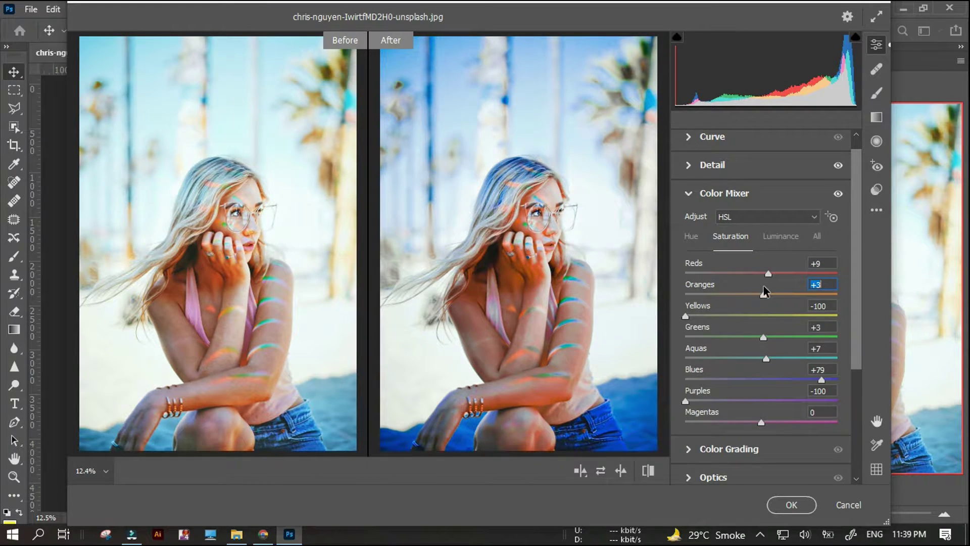
{"action": "mouse_move", "coordinate": [763, 338]}
{"action": "left_mouse_down"}
{"action": "mouse_move", "coordinate": [713, 338]}
{"action": "mouse_move", "coordinate": [755, 347]}
{"action": "left_mouse_up"}
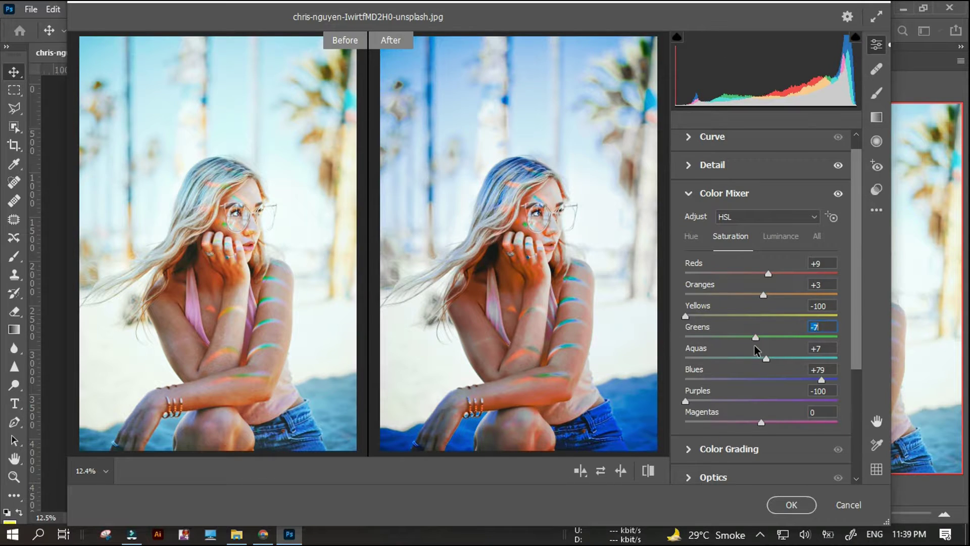
Set the Color Mixer luminance to Reds -2 and Oranges +33.
{"action": "left_click", "coordinate": [782, 238]}
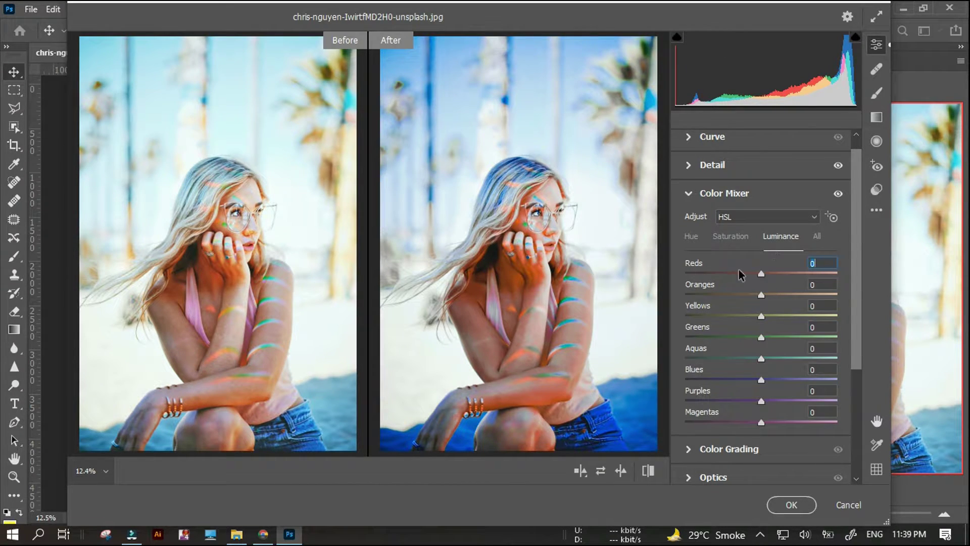
{"action": "mouse_move", "coordinate": [737, 274]}
{"action": "left_mouse_down"}
{"action": "mouse_move", "coordinate": [652, 271]}
{"action": "mouse_move", "coordinate": [750, 262]}
{"action": "left_mouse_up"}
{"action": "left_click_drag", "start_coordinate": [762, 299], "coordinate": [786, 296]}
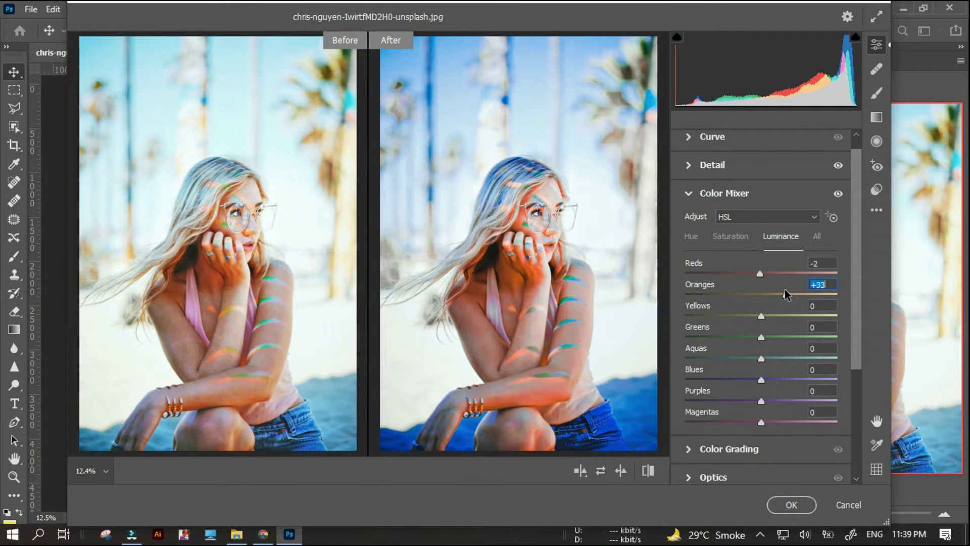
Check the skin tones up close and set luminance to Oranges +34, Yellows +8, Greens +29, Aquas -15, Blues -20 and Purples -11.
{"action": "left_click", "coordinate": [560, 221]}
{"action": "scroll", "coordinate": [535, 219], "scroll_direction": "down", "scroll_amount": 2}
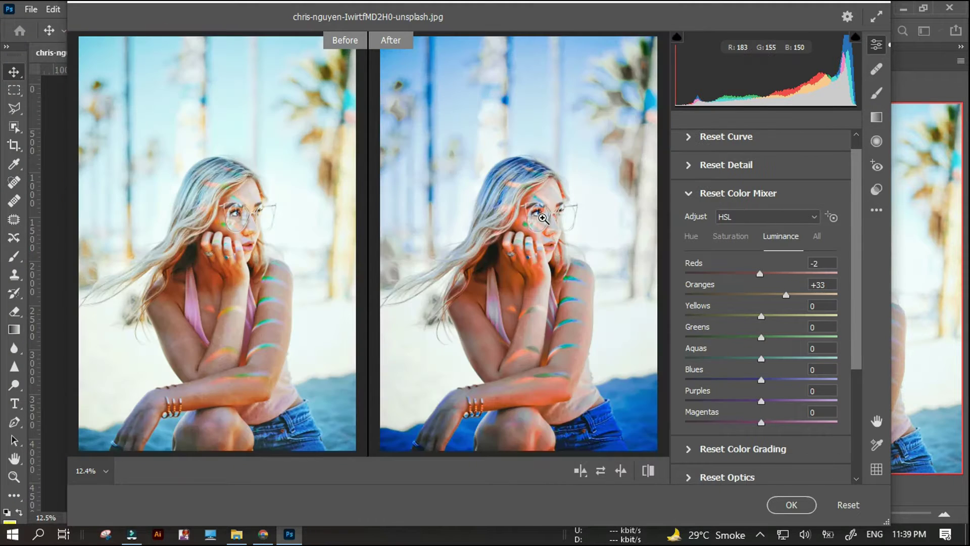
{"action": "scroll", "coordinate": [543, 217], "scroll_direction": "up", "scroll_amount": 2}
{"action": "scroll", "coordinate": [544, 217], "scroll_direction": "down", "scroll_amount": 2}
{"action": "scroll", "coordinate": [550, 232], "scroll_direction": "up", "scroll_amount": 1}
{"action": "scroll", "coordinate": [553, 235], "scroll_direction": "up", "scroll_amount": 3}
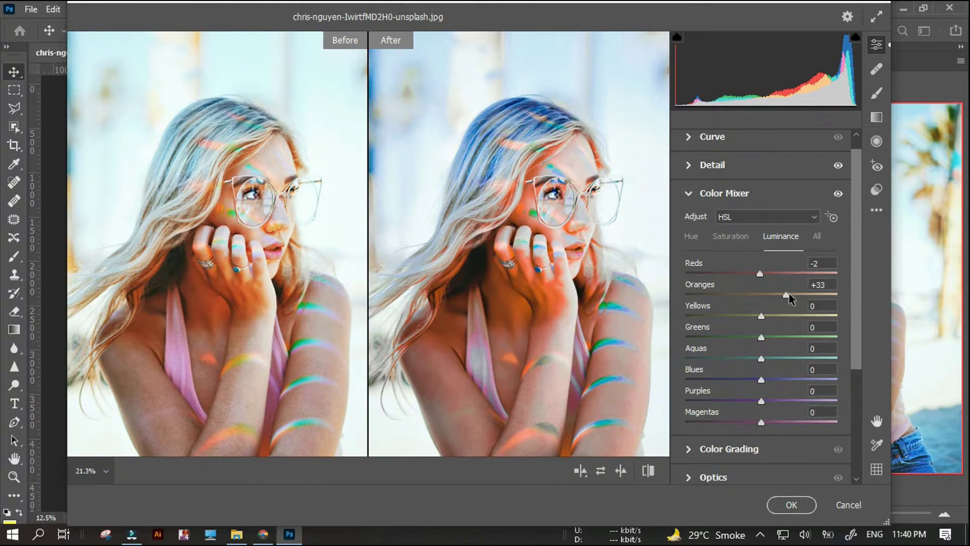
{"action": "mouse_move", "coordinate": [787, 295]}
{"action": "left_mouse_down"}
{"action": "mouse_move", "coordinate": [770, 316]}
{"action": "mouse_move", "coordinate": [722, 315]}
{"action": "mouse_move", "coordinate": [784, 317]}
{"action": "mouse_move", "coordinate": [768, 316]}
{"action": "mouse_move", "coordinate": [776, 296]}
{"action": "mouse_move", "coordinate": [789, 300]}
{"action": "left_mouse_up"}
{"action": "scroll", "coordinate": [638, 276], "scroll_direction": "down", "scroll_amount": 3}
{"action": "left_click_drag", "start_coordinate": [762, 337], "coordinate": [750, 402]}
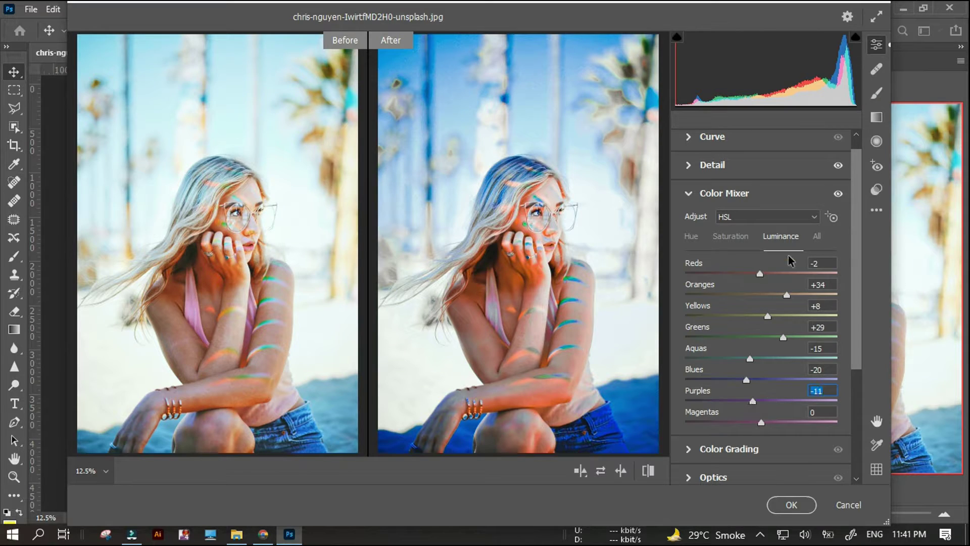
Show all Color Mixer adjustments together and set the hues to Oranges -24, Yellows +34, Greens +36, Aquas +13 and Magentas +8.
{"action": "left_click", "coordinate": [817, 236]}
{"action": "mouse_move", "coordinate": [728, 313]}
{"action": "left_mouse_down"}
{"action": "mouse_move", "coordinate": [753, 313]}
{"action": "mouse_move", "coordinate": [742, 314]}
{"action": "left_mouse_up"}
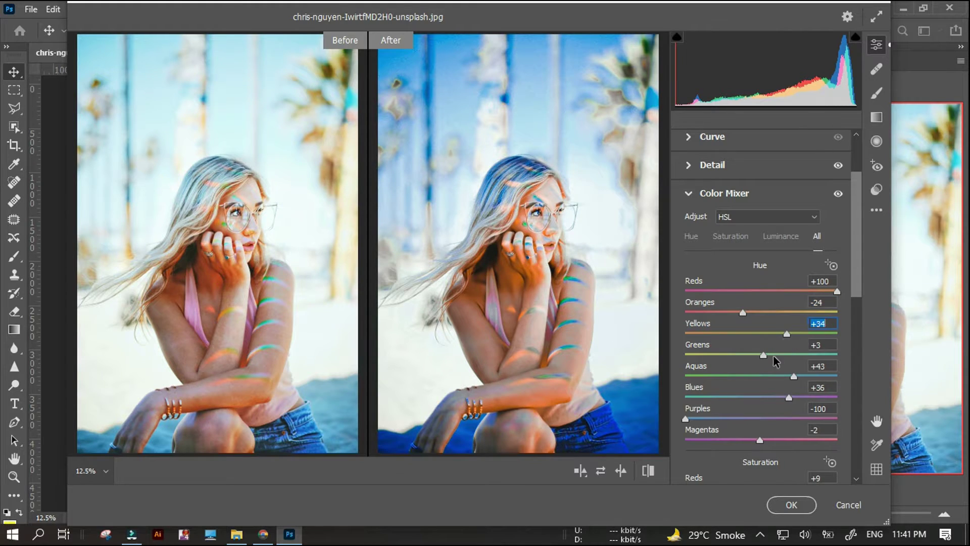
{"action": "left_click_drag", "start_coordinate": [763, 355], "coordinate": [771, 375]}
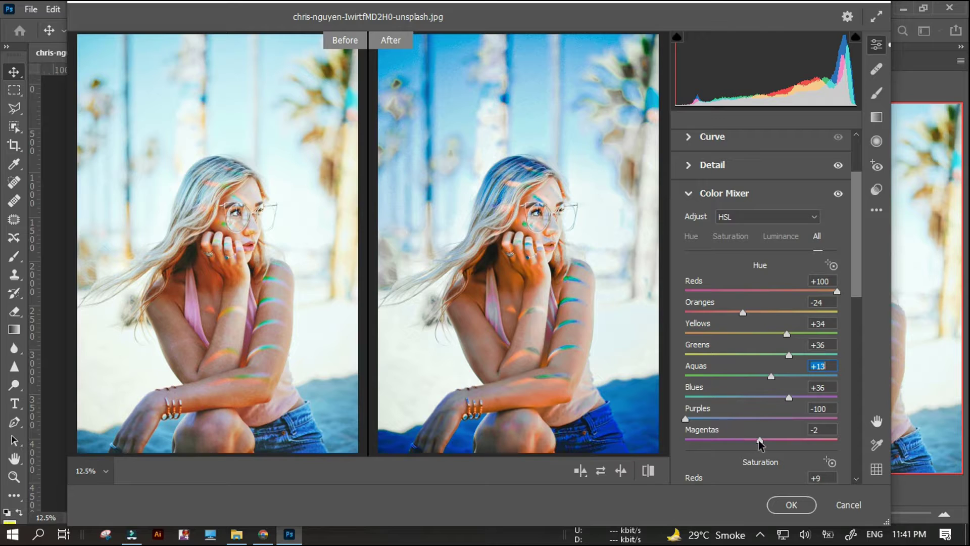
{"action": "mouse_move", "coordinate": [760, 441]}
{"action": "left_mouse_down"}
{"action": "mouse_move", "coordinate": [792, 442]}
{"action": "mouse_move", "coordinate": [768, 444]}
{"action": "left_mouse_up"}
Switch the Color Mixer to Color mode, test a stronger Reds saturation and bring it down to a negative value.
{"action": "left_click", "coordinate": [768, 232]}
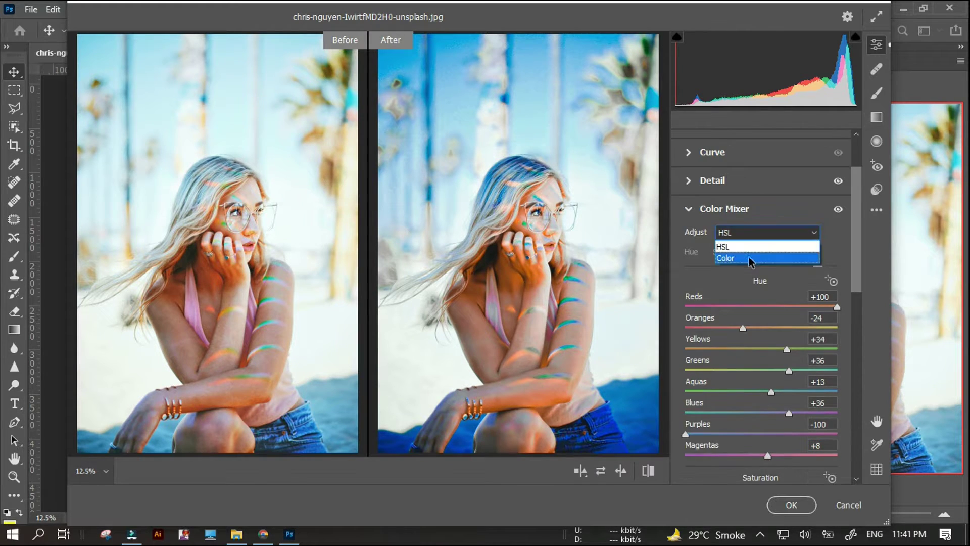
{"action": "left_click", "coordinate": [732, 256]}
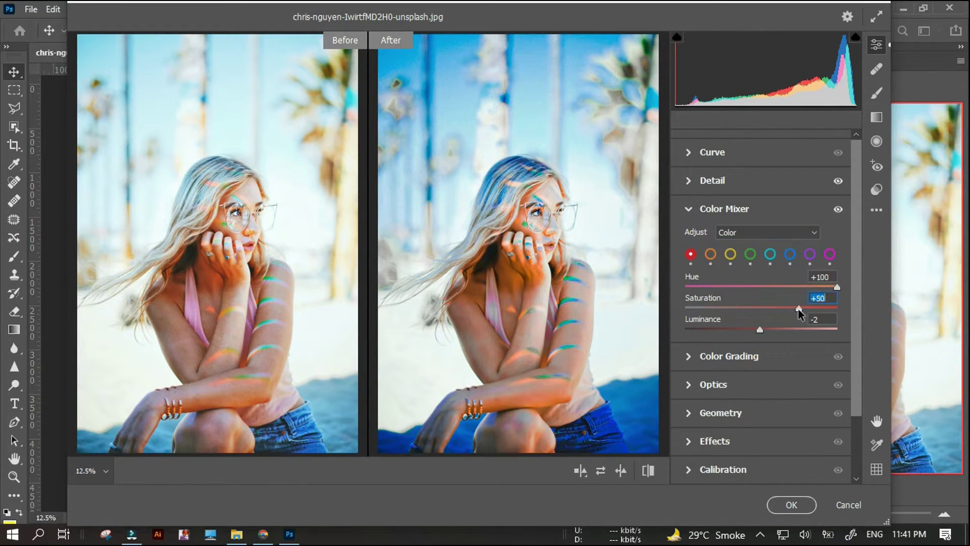
{"action": "left_click_drag", "start_coordinate": [733, 308], "coordinate": [819, 335]}
{"action": "left_click_drag", "start_coordinate": [774, 308], "coordinate": [729, 309]}
Set the Oranges saturation to +13 and luminance to +47 in the Color Mixer.
{"action": "left_click", "coordinate": [712, 255]}
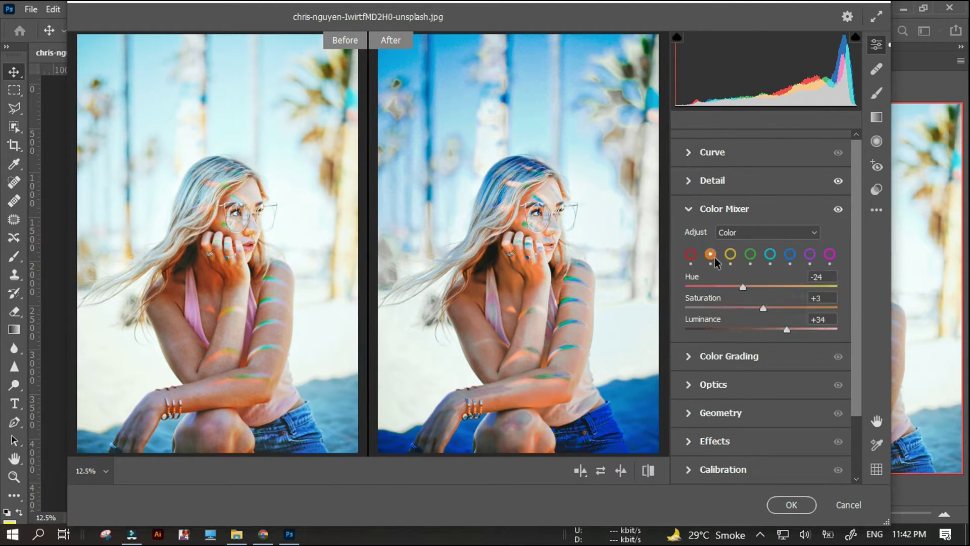
{"action": "mouse_move", "coordinate": [767, 309]}
{"action": "left_mouse_down"}
{"action": "mouse_move", "coordinate": [751, 309]}
{"action": "mouse_move", "coordinate": [771, 308]}
{"action": "mouse_move", "coordinate": [753, 287]}
{"action": "mouse_move", "coordinate": [771, 293]}
{"action": "left_mouse_up"}
{"action": "key", "text": "ctrl+z"}
{"action": "mouse_move", "coordinate": [783, 329]}
{"action": "left_mouse_down"}
{"action": "mouse_move", "coordinate": [752, 325]}
{"action": "mouse_move", "coordinate": [797, 331]}
{"action": "left_mouse_up"}
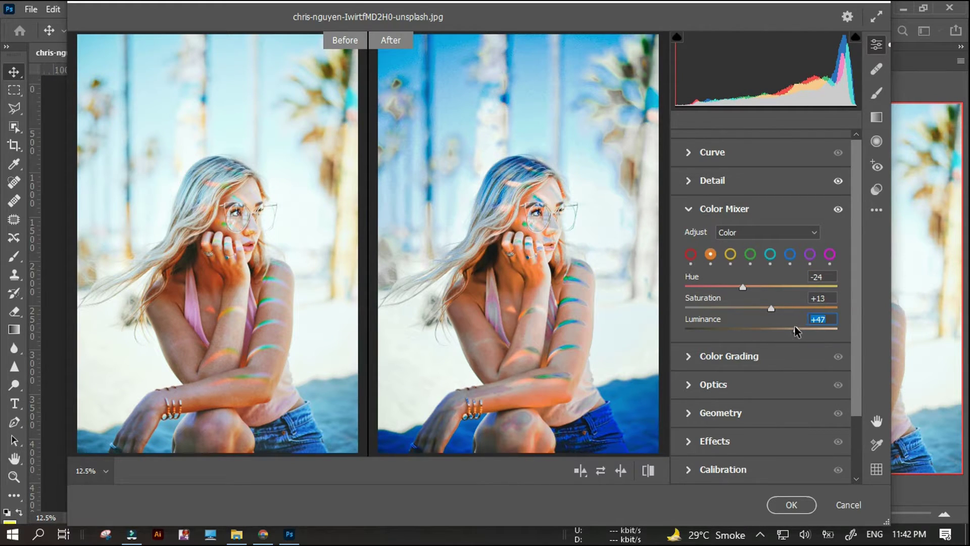
Set Aquas to hue +51 and saturation about +63, raise Blues saturation to +99 and adjust the Blues luminance.
{"action": "left_click", "coordinate": [770, 253]}
{"action": "left_click_drag", "start_coordinate": [769, 287], "coordinate": [819, 308]}
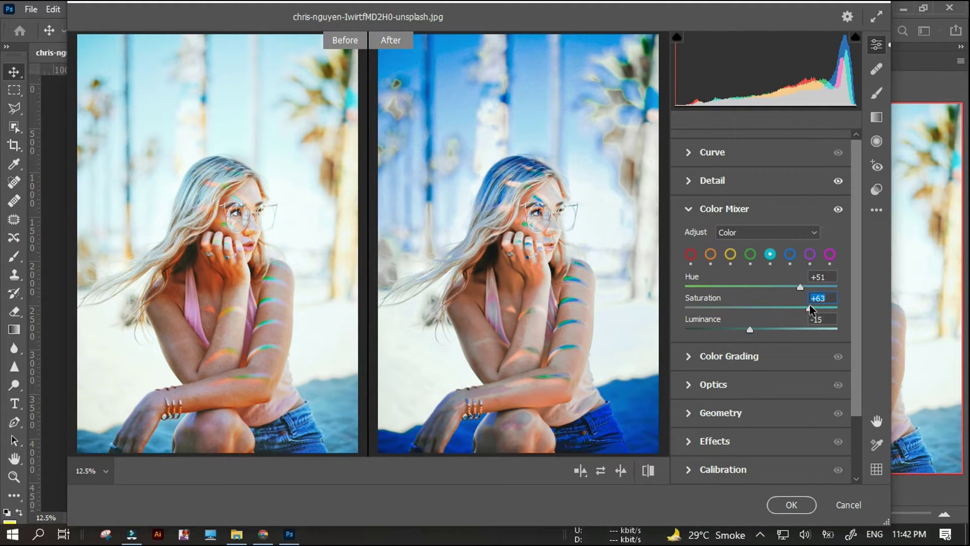
{"action": "left_click", "coordinate": [789, 253]}
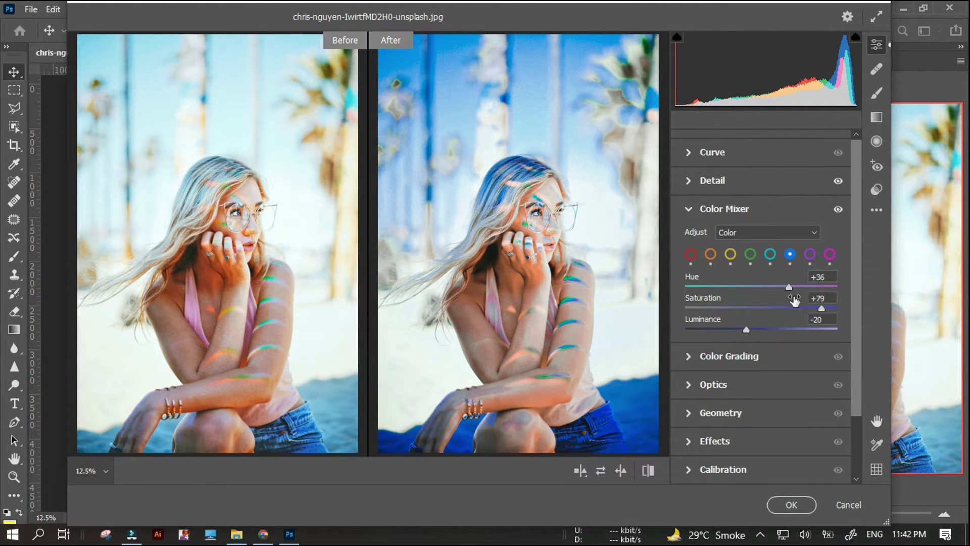
{"action": "left_click_drag", "start_coordinate": [826, 312], "coordinate": [836, 307]}
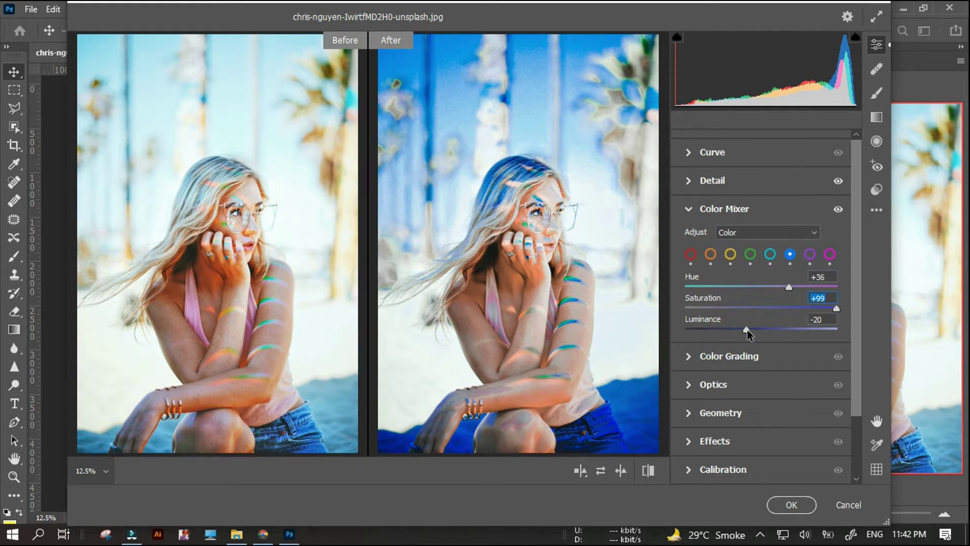
{"action": "left_click_drag", "start_coordinate": [747, 329], "coordinate": [781, 289]}
Check the Purples and Magentas settings and apply the Camera Raw Filter to the layer.
{"action": "left_click", "coordinate": [810, 254]}
{"action": "left_click", "coordinate": [829, 254]}
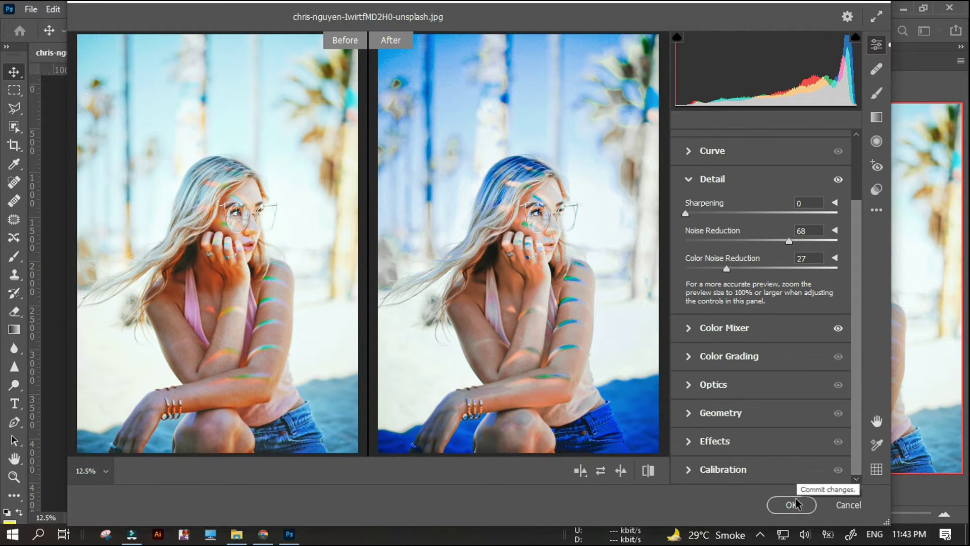
{"action": "left_click", "coordinate": [792, 504]}
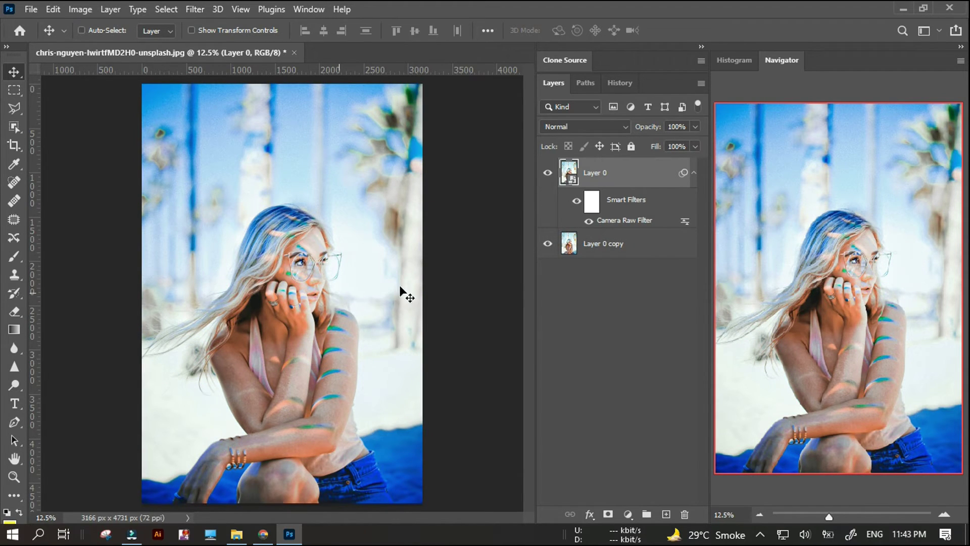
{"action": "left_click", "coordinate": [428, 276], "text": "ctrl"}
{"action": "left_click", "coordinate": [329, 277], "text": "ctrl"}
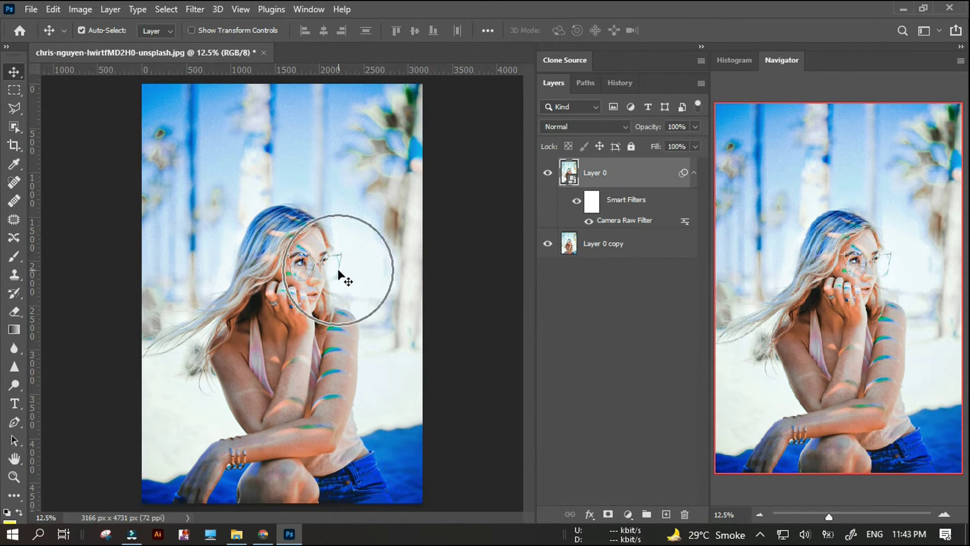
{"action": "left_click", "coordinate": [485, 316], "text": "ctrl"}
{"action": "key", "text": "super"}
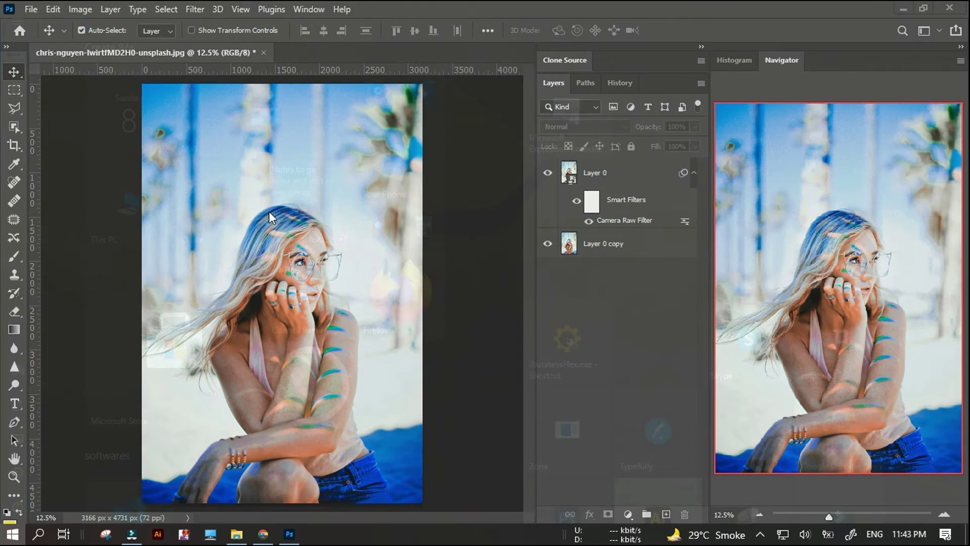
{"action": "key", "text": "super"}
{"action": "scroll", "coordinate": [248, 405], "scroll_direction": "up", "scroll_amount": 5}
{"action": "scroll", "coordinate": [324, 267], "scroll_direction": "down", "scroll_amount": 5}
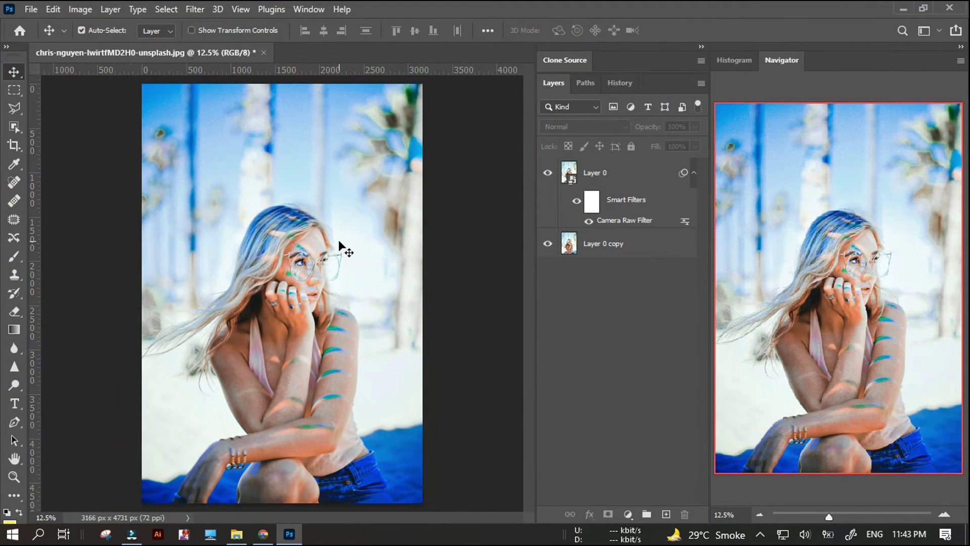
Duplicate Layer 0 with its smart filter and set the copy's Camera Raw Filter blending mode to Darker Color.
{"action": "left_click", "coordinate": [636, 176]}
{"action": "key", "text": "ctrl+j"}
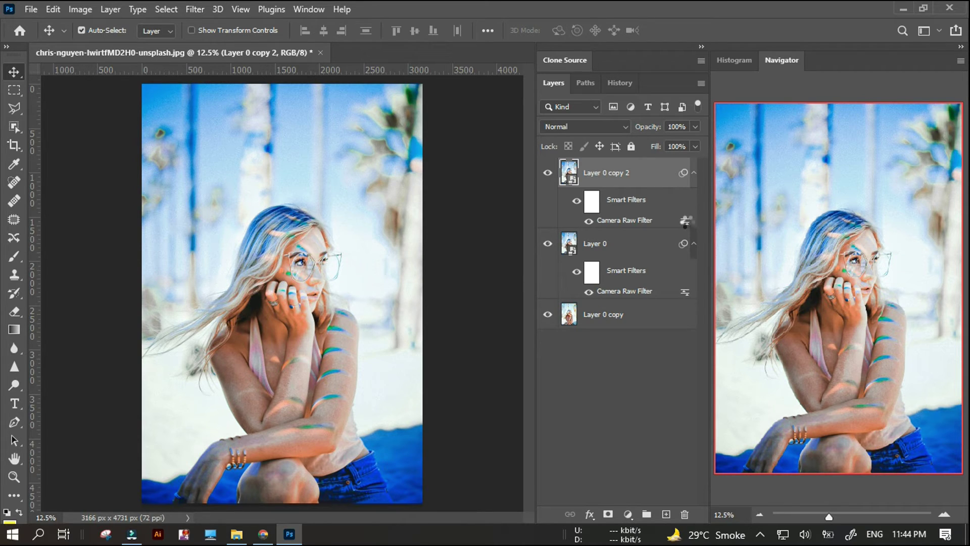
{"action": "double_click", "coordinate": [685, 220]}
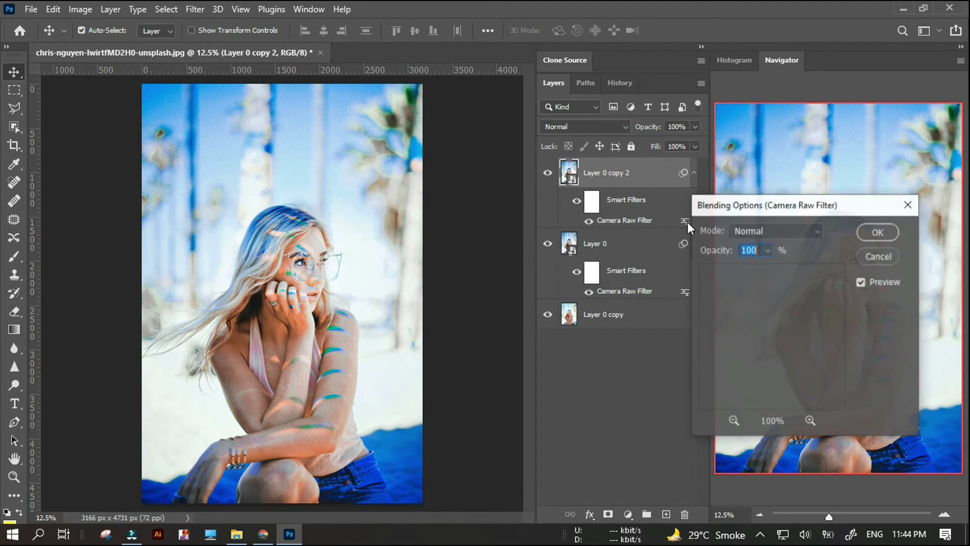
{"action": "left_click", "coordinate": [763, 231]}
{"action": "left_click", "coordinate": [762, 221]}
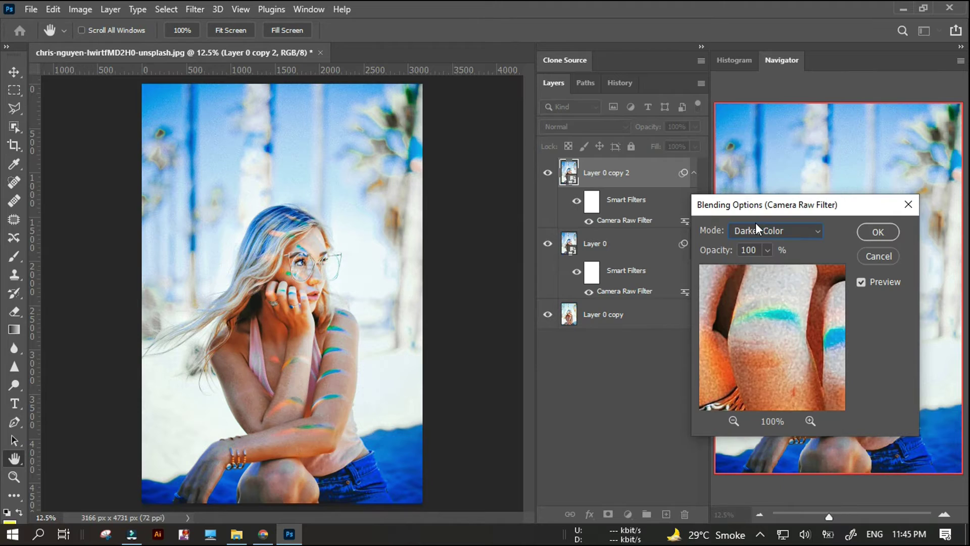
{"action": "left_click", "coordinate": [878, 233]}
Duplicate the Darker Color layer, set the new copy's Camera Raw Filter blending mode to Luminosity and inspect the image.
{"action": "key", "text": "ctrl+j"}
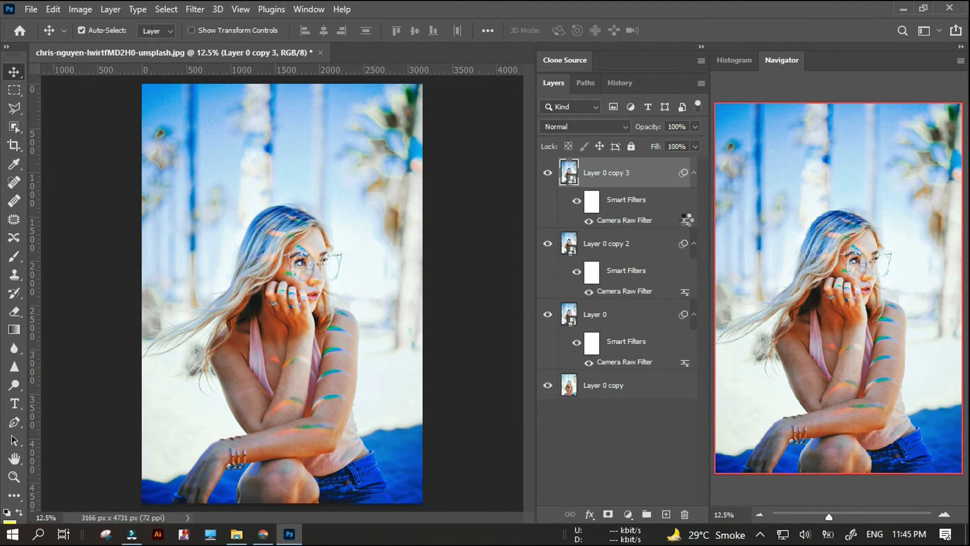
{"action": "double_click", "coordinate": [685, 220]}
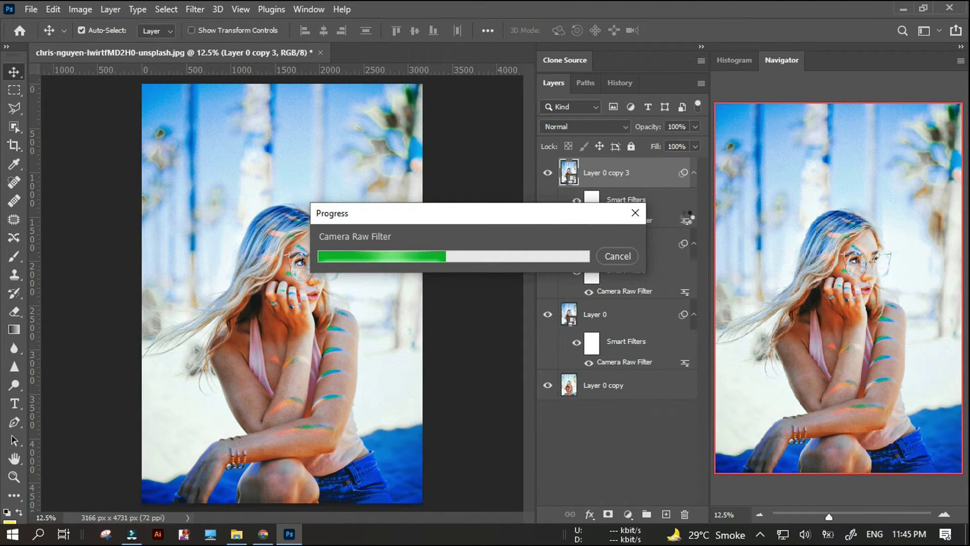
{"action": "left_click", "coordinate": [776, 231]}
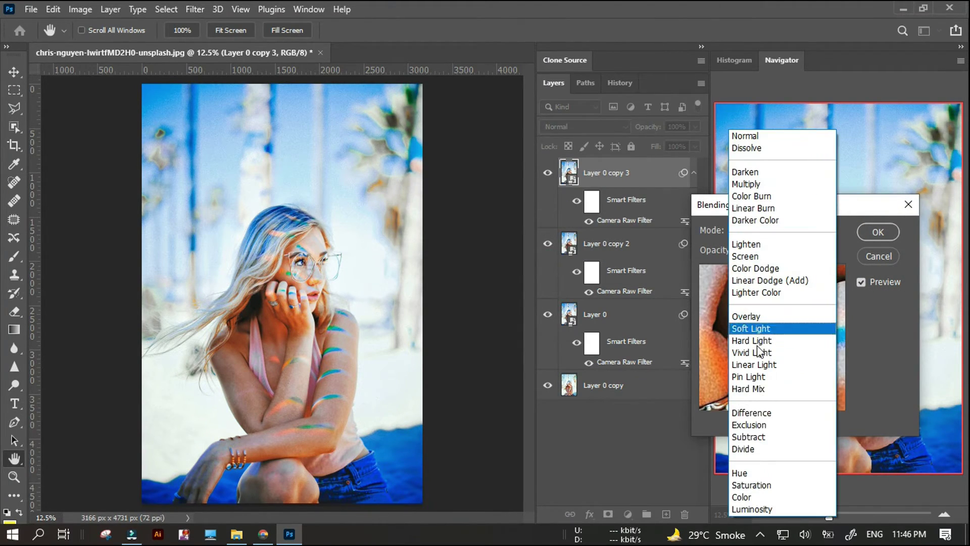
{"action": "left_click", "coordinate": [758, 512]}
{"action": "left_click", "coordinate": [878, 232]}
{"action": "scroll", "coordinate": [281, 268], "scroll_direction": "up", "scroll_amount": 6}
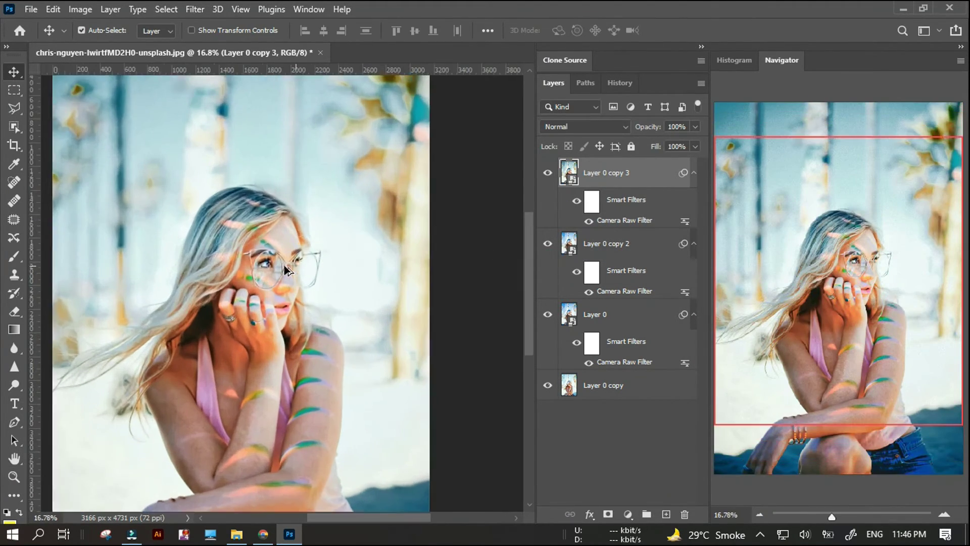
{"action": "scroll", "coordinate": [281, 267], "scroll_direction": "down", "scroll_amount": 6}
Try different opacities on the topmost layer, Layer 0 copy 3, and set it to 45%.
{"action": "left_click", "coordinate": [625, 165], "text": "ctrl"}
{"action": "left_click", "coordinate": [614, 181]}
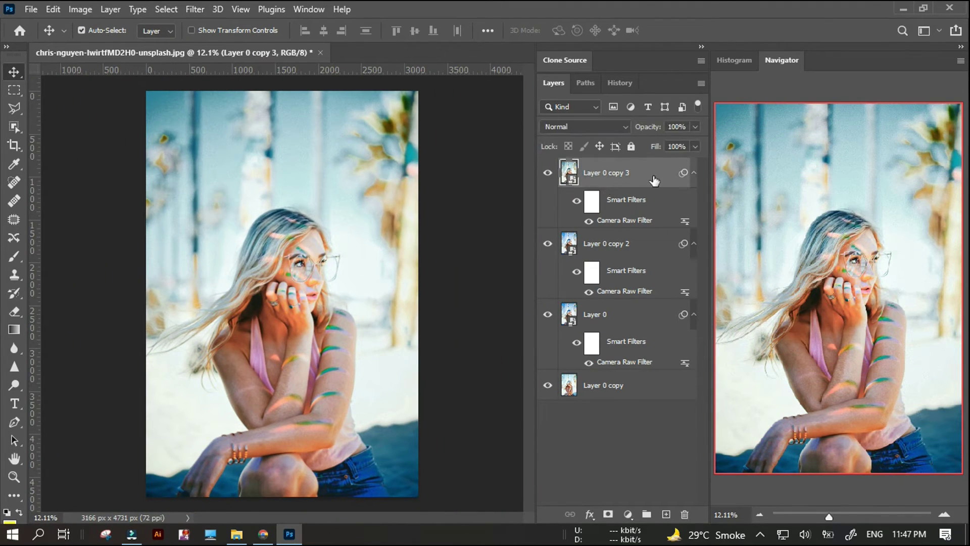
{"action": "left_click", "coordinate": [594, 201]}
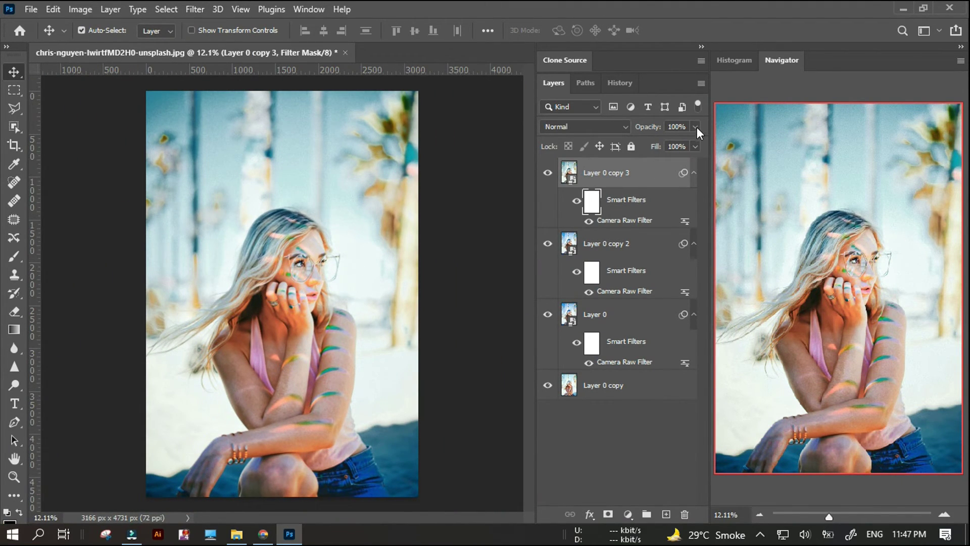
{"action": "left_click_drag", "start_coordinate": [696, 127], "coordinate": [664, 146]}
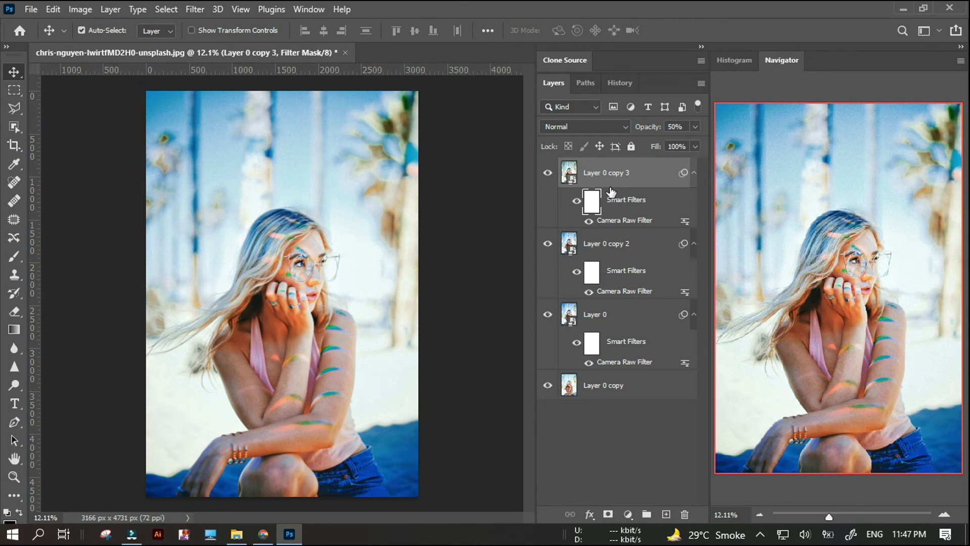
{"action": "left_click", "coordinate": [625, 177]}
{"action": "left_click", "coordinate": [695, 126]}
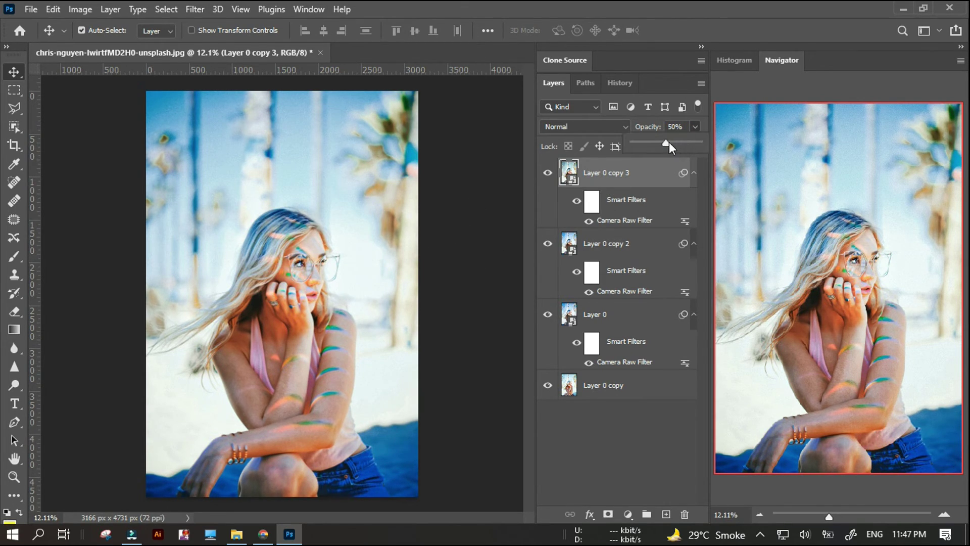
{"action": "left_click_drag", "start_coordinate": [669, 141], "coordinate": [738, 137]}
{"action": "left_click_drag", "start_coordinate": [660, 143], "coordinate": [664, 144]}
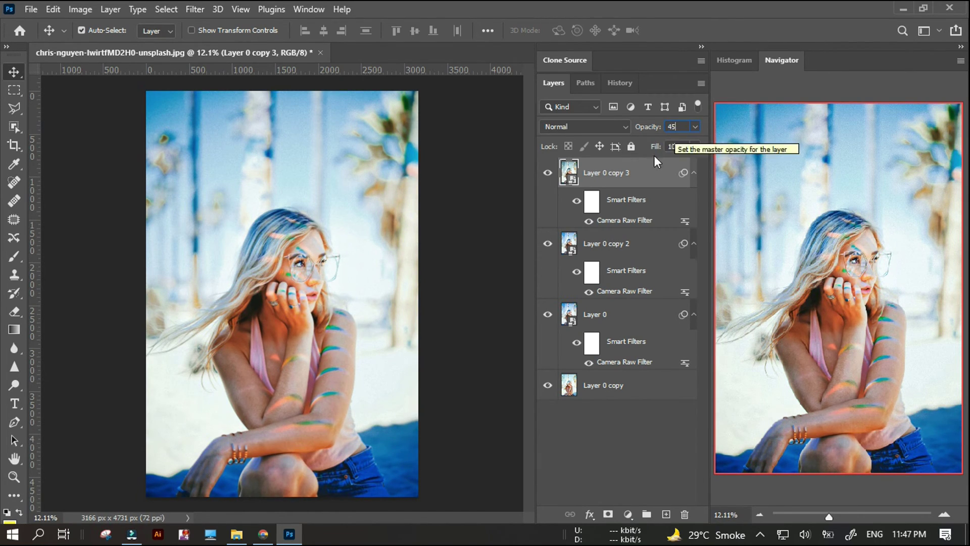
{"action": "left_click", "coordinate": [505, 222]}
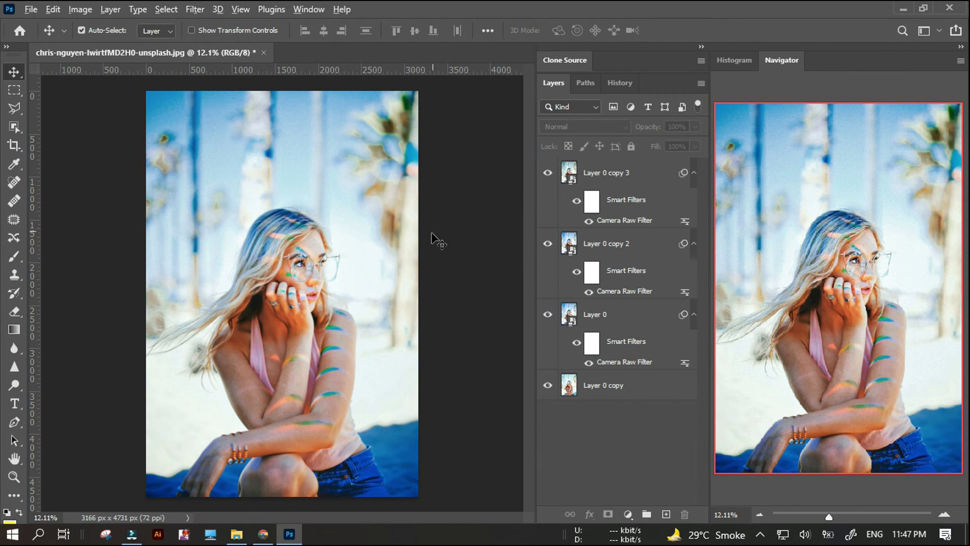
Group the three Camera Raw filtered layers, from Layer 0 up to Layer 0 copy 3.
{"action": "scroll", "coordinate": [340, 277], "scroll_direction": "up", "scroll_amount": 2}
{"action": "scroll", "coordinate": [339, 277], "scroll_direction": "down", "scroll_amount": 2}
{"action": "left_click", "coordinate": [639, 318]}
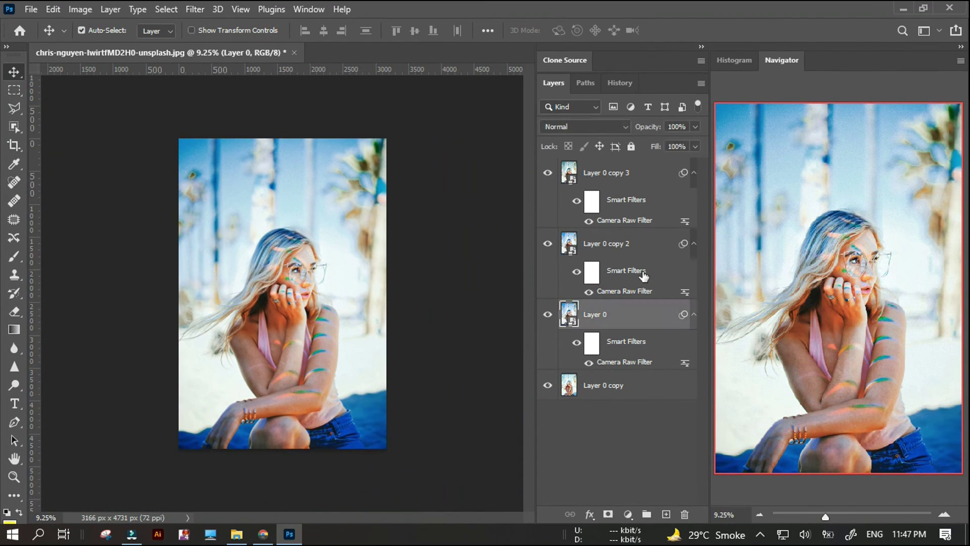
{"action": "left_click", "coordinate": [641, 186], "text": "shift"}
{"action": "left_click", "coordinate": [647, 514]}
Toggle the group's visibility to compare the original photo with the color grade, and enlarge the view.
{"action": "left_click", "coordinate": [548, 167]}
{"action": "left_click", "coordinate": [548, 167]}
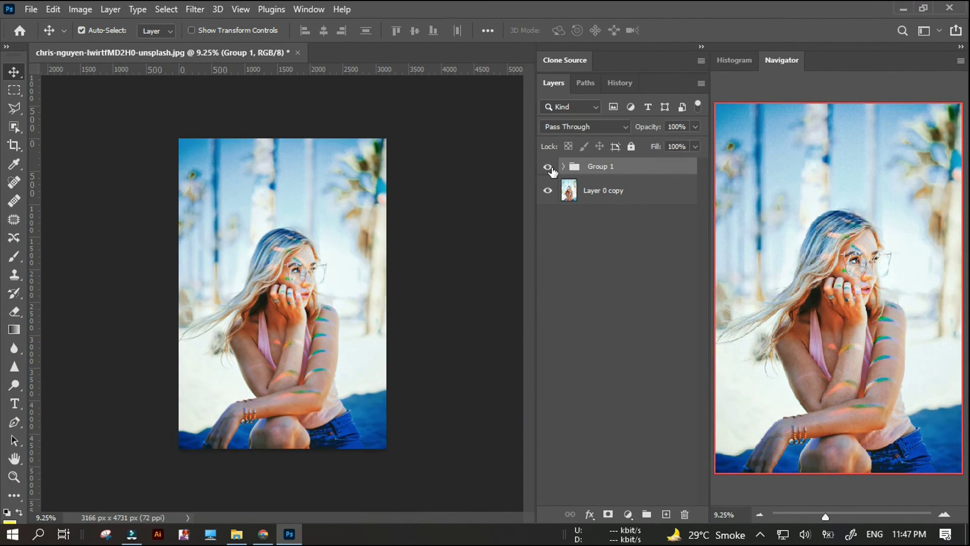
{"action": "left_click", "coordinate": [547, 167]}
{"action": "left_click", "coordinate": [548, 167]}
{"action": "key", "text": "ctrl+plus"}
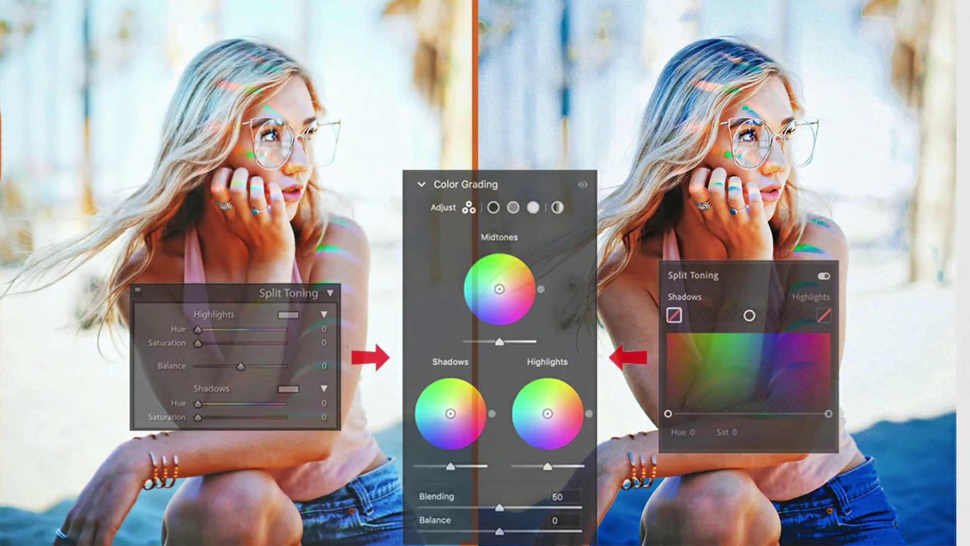